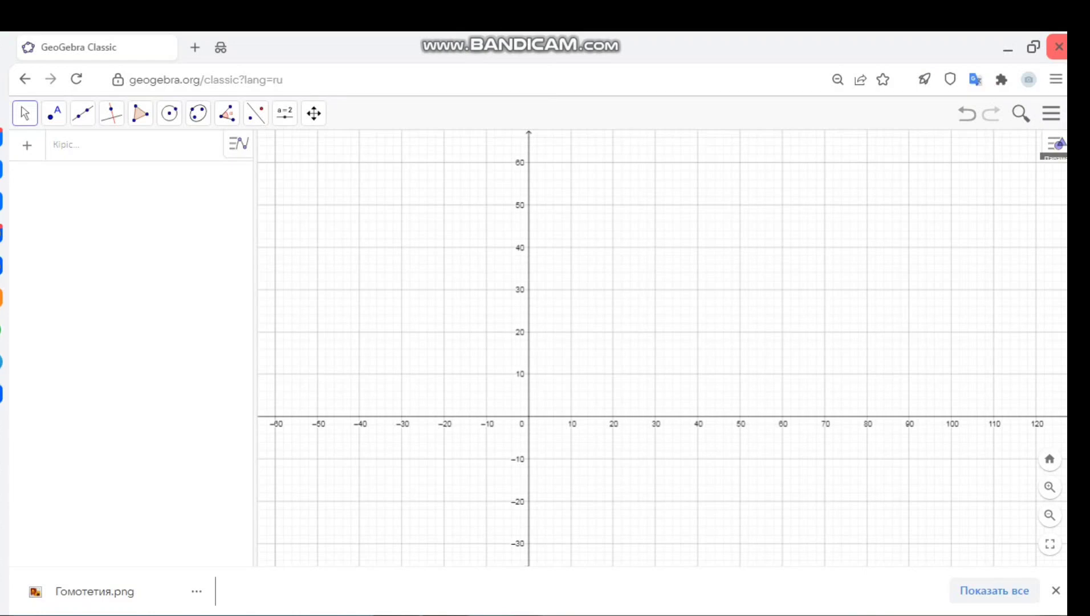
# Set the graphics view's grid type to Major Gridlines
pyautogui.click(1055, 144)
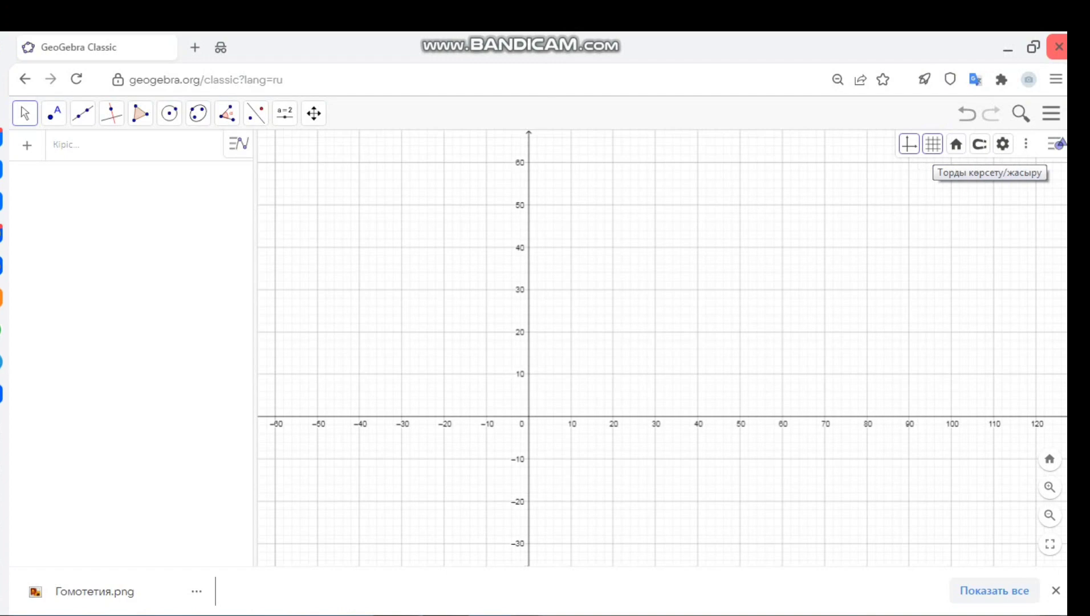
pyautogui.click(933, 144)
pyautogui.press('Escape')
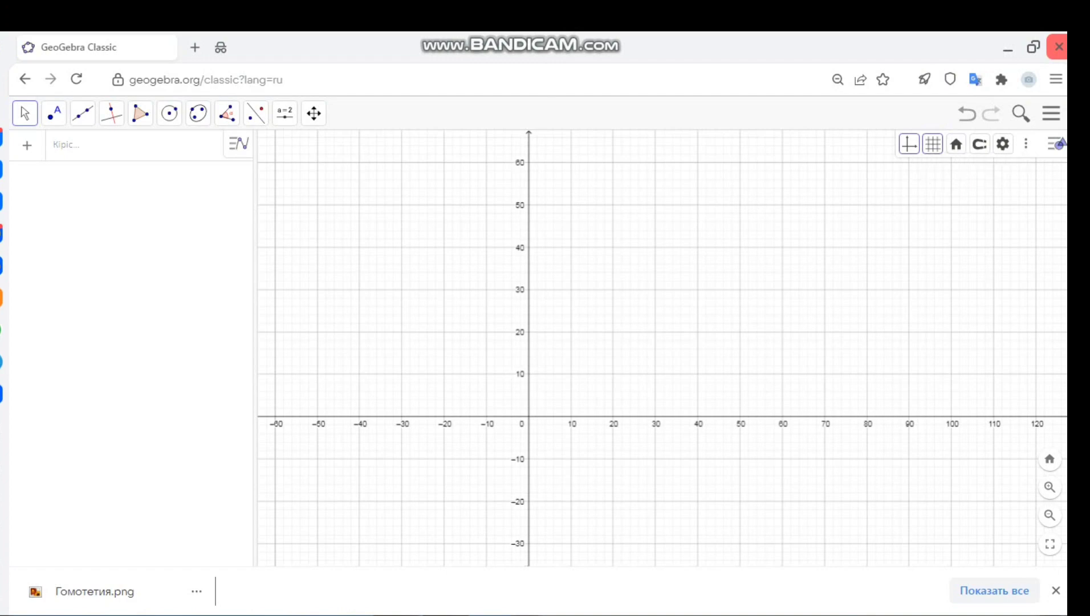
pyautogui.click(933, 144)
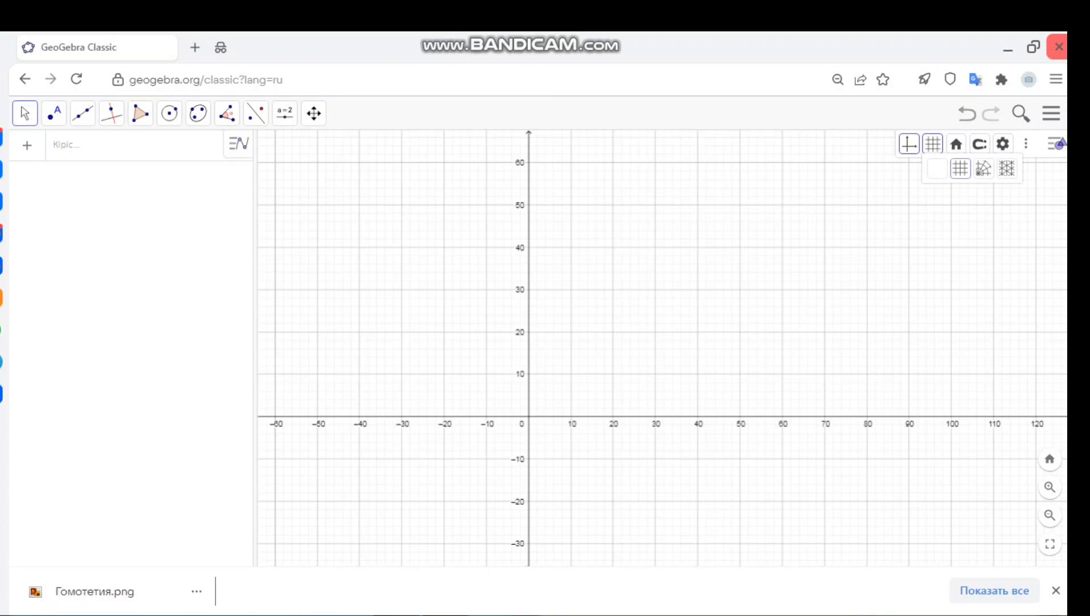
pyautogui.click(1002, 144)
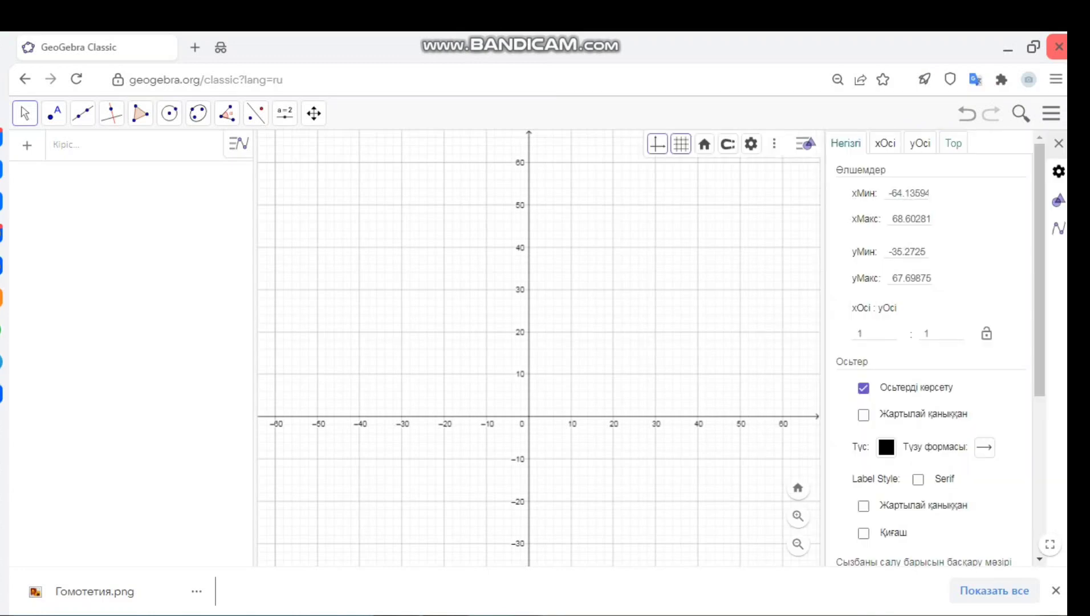
pyautogui.click(953, 143)
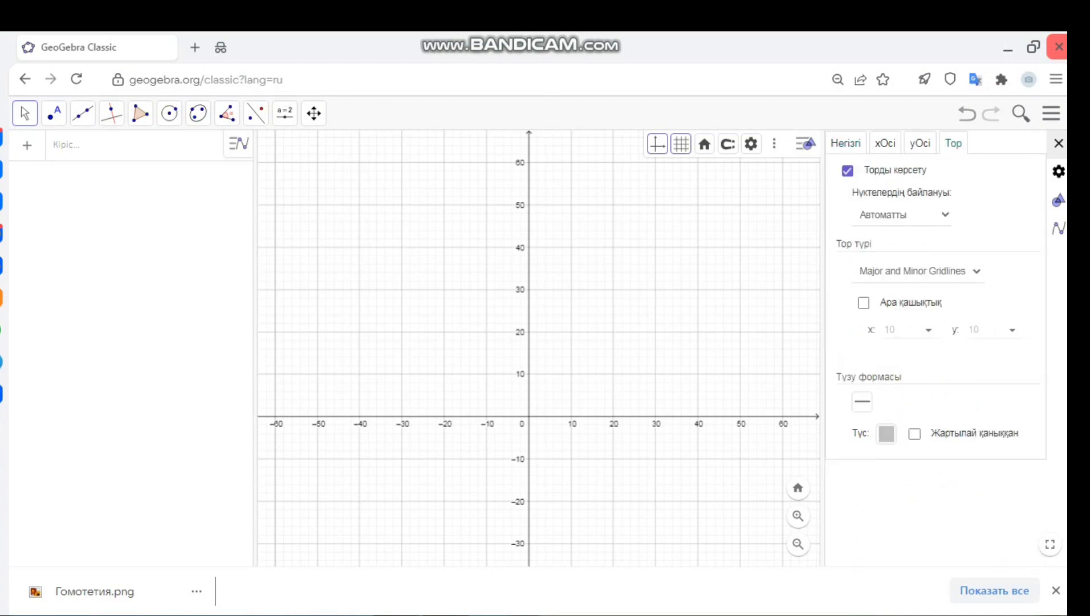
pyautogui.click(1059, 143)
pyautogui.click(1003, 143)
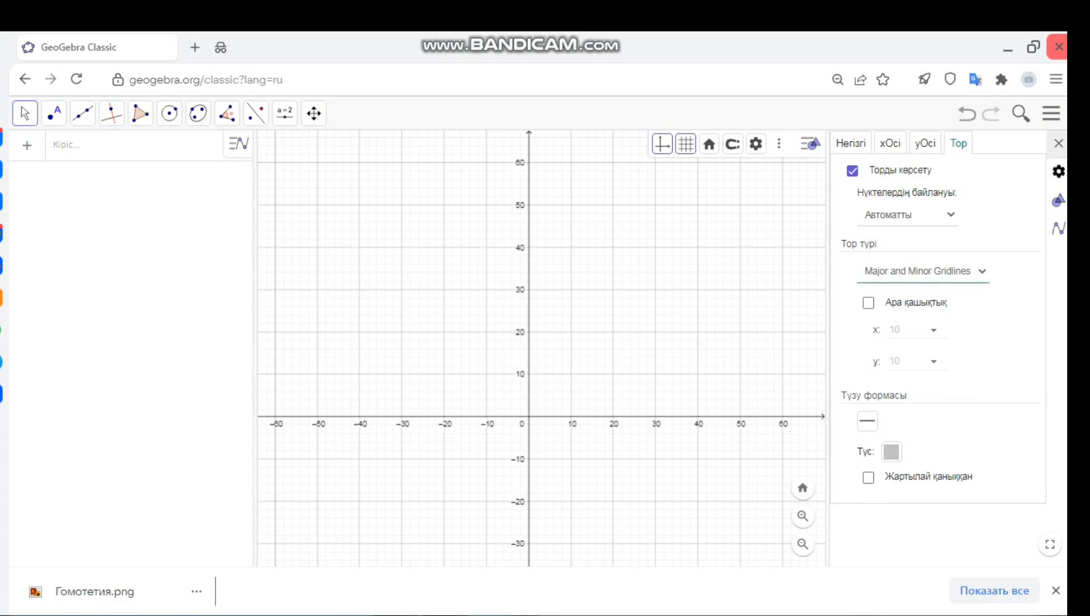
pyautogui.click(924, 271)
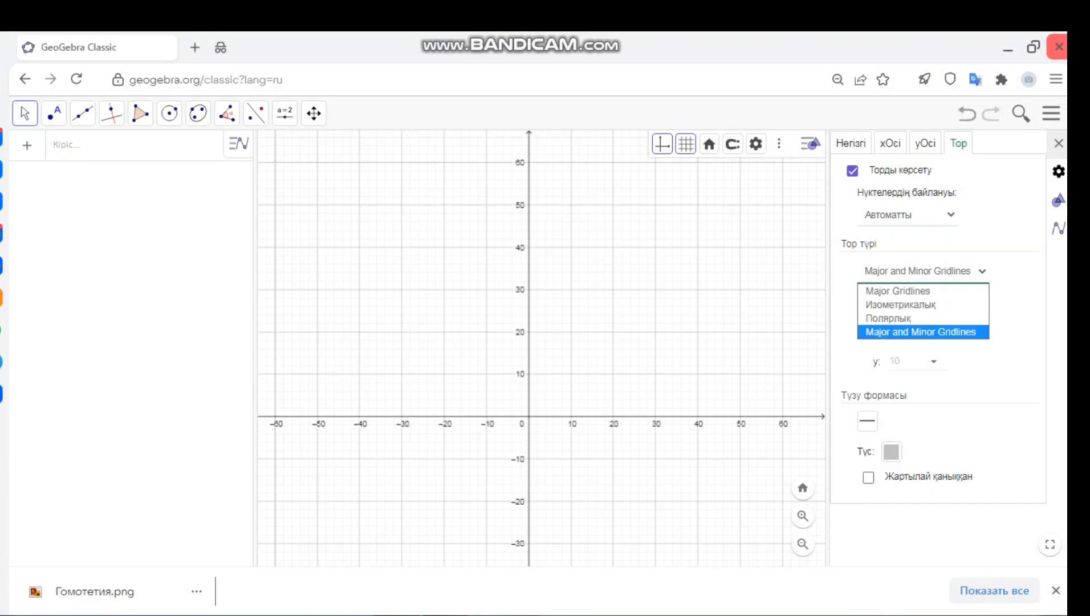
pyautogui.press('Return')
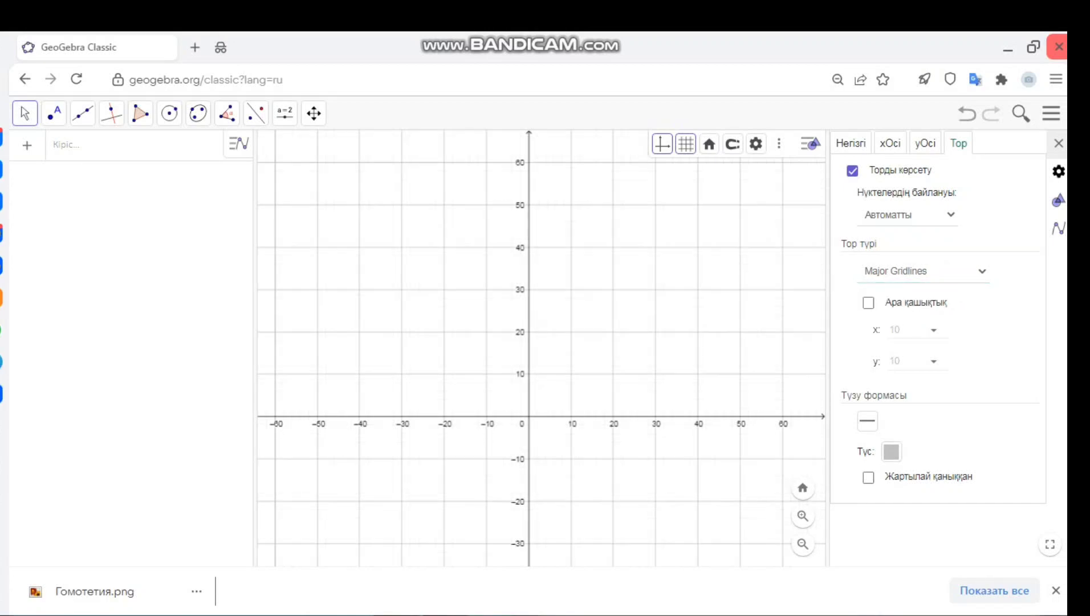
pyautogui.click(1059, 143)
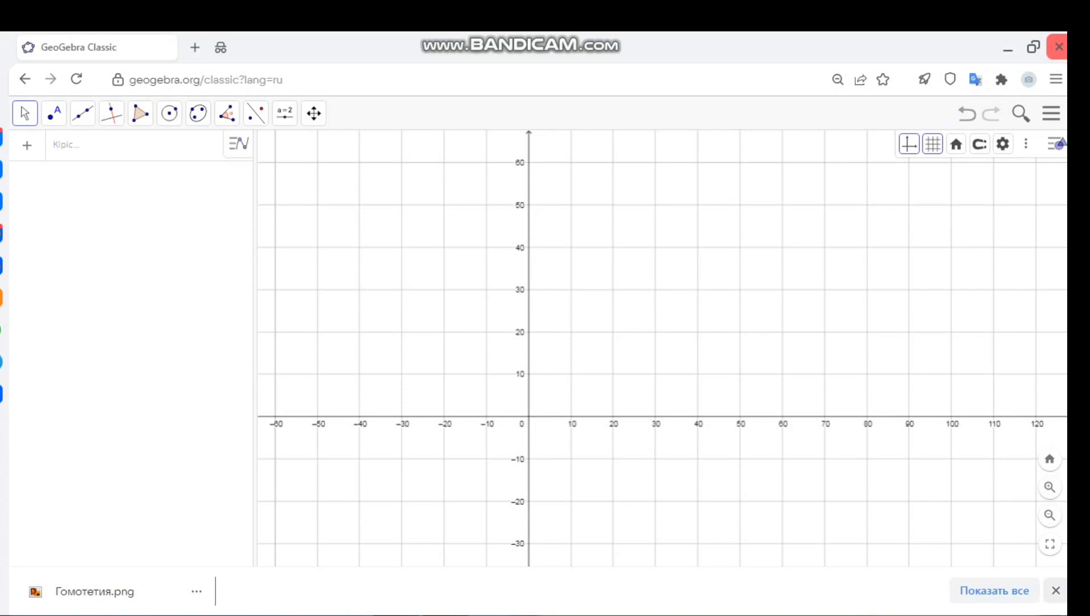
# Place four points on the grid: A at (4, 12), B at (8, 14), C at (12, 10) and D at (6, 8)
pyautogui.click(1055, 590)
pyautogui.click(1050, 535)
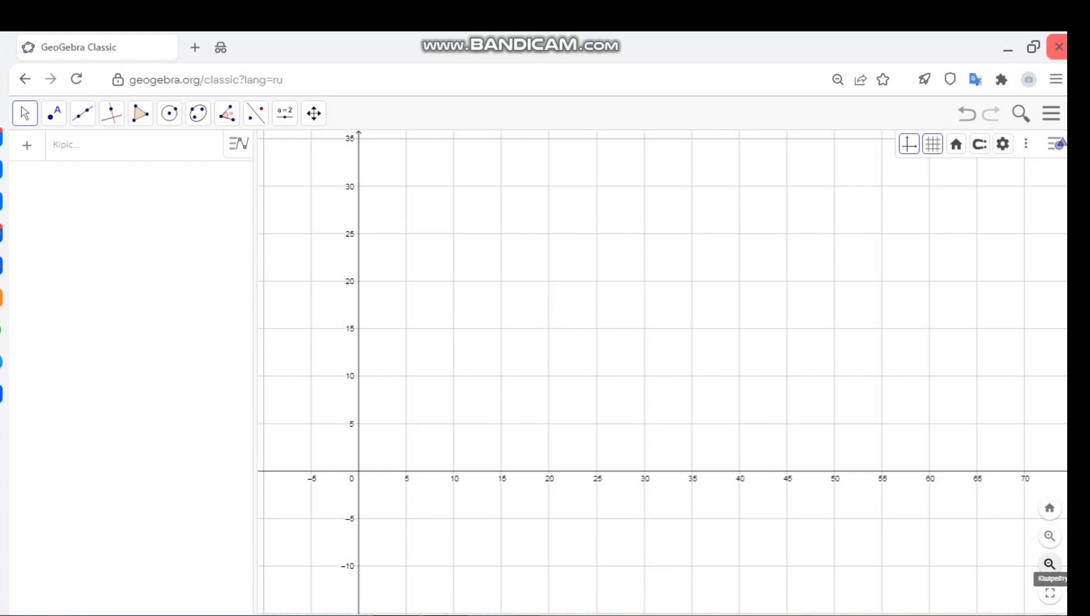
pyautogui.click(1049, 564)
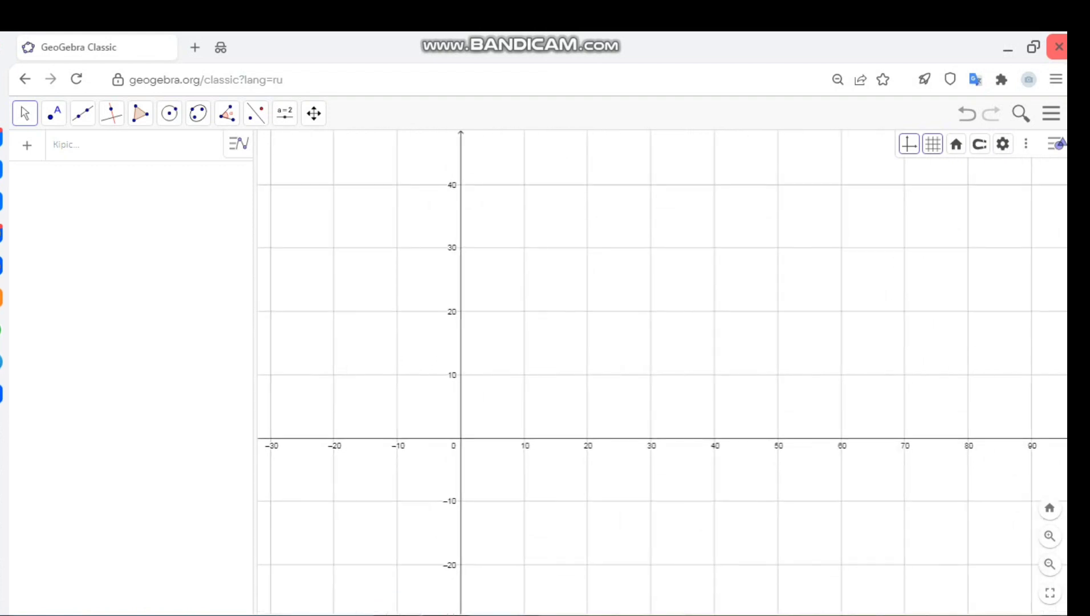
pyautogui.click(1050, 536)
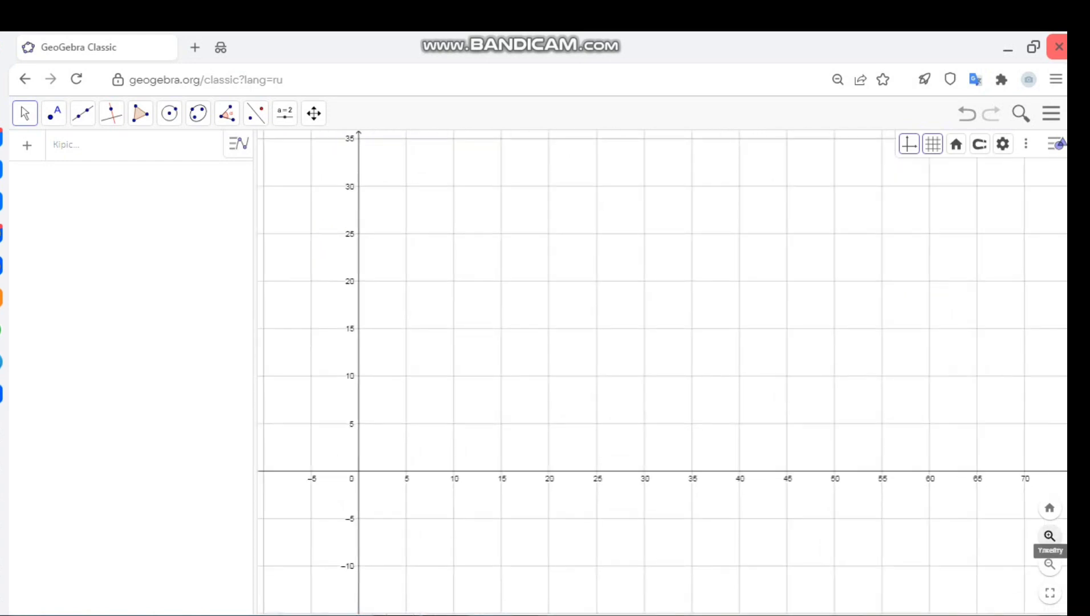
pyautogui.click(1049, 536)
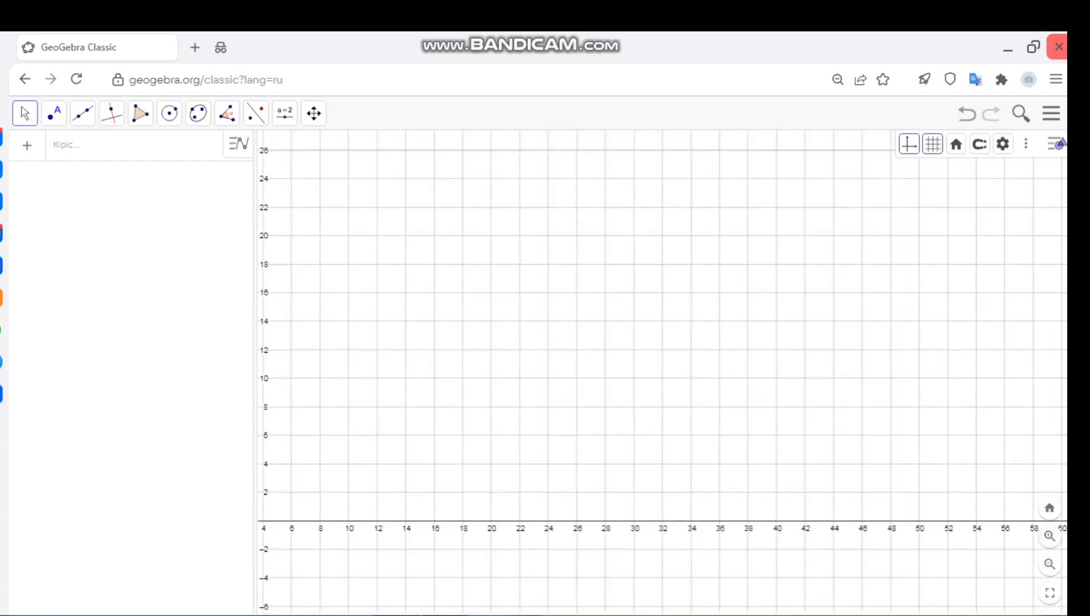
pyautogui.moveTo(570, 399); pyautogui.dragTo(914, 303)
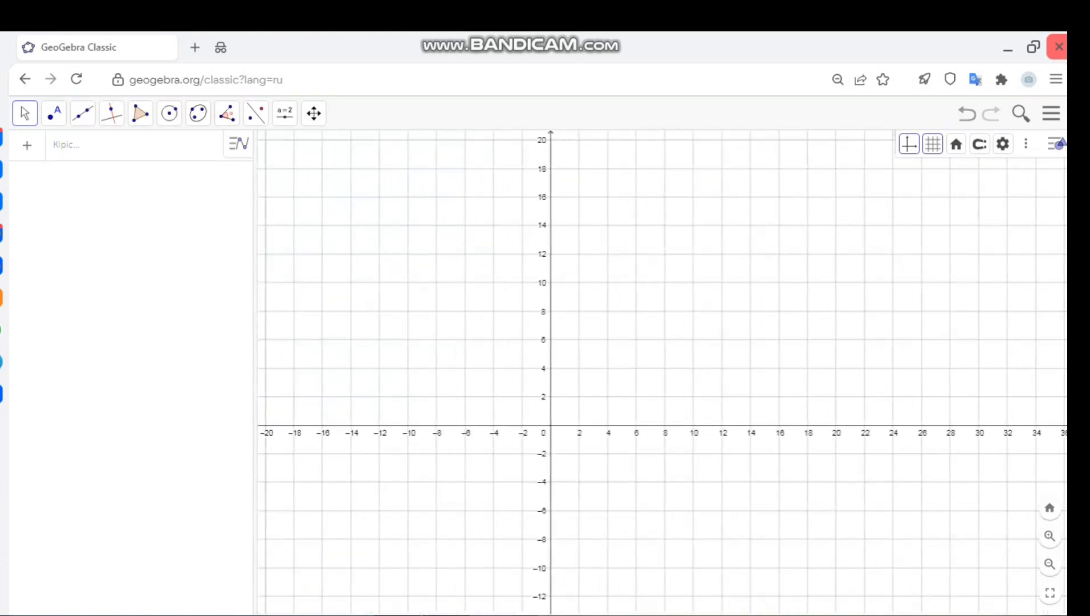
pyautogui.click(25, 114)
pyautogui.click(53, 113)
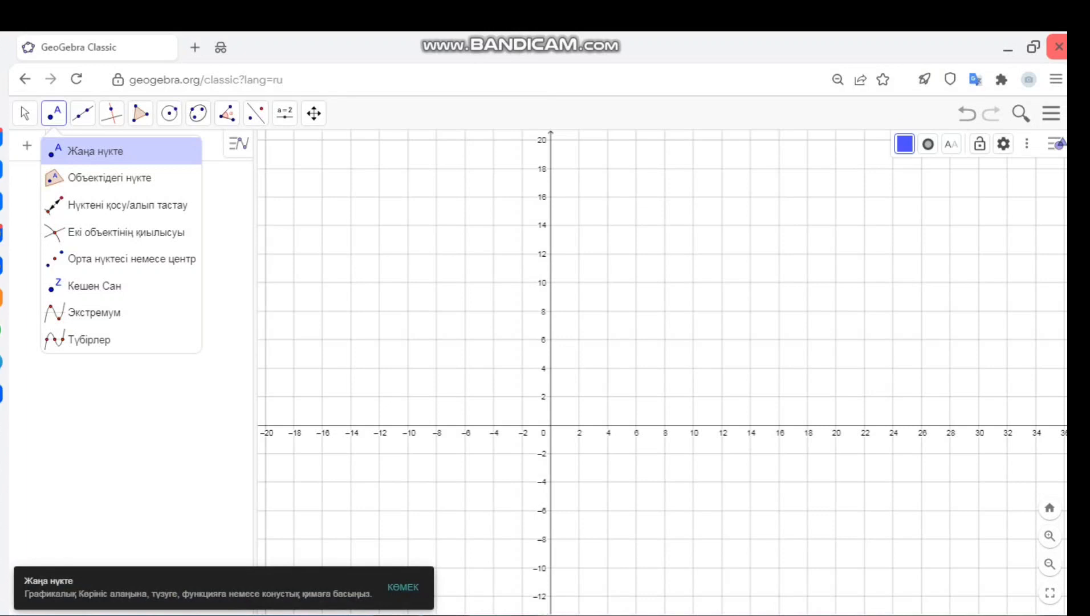
pyautogui.click(95, 151)
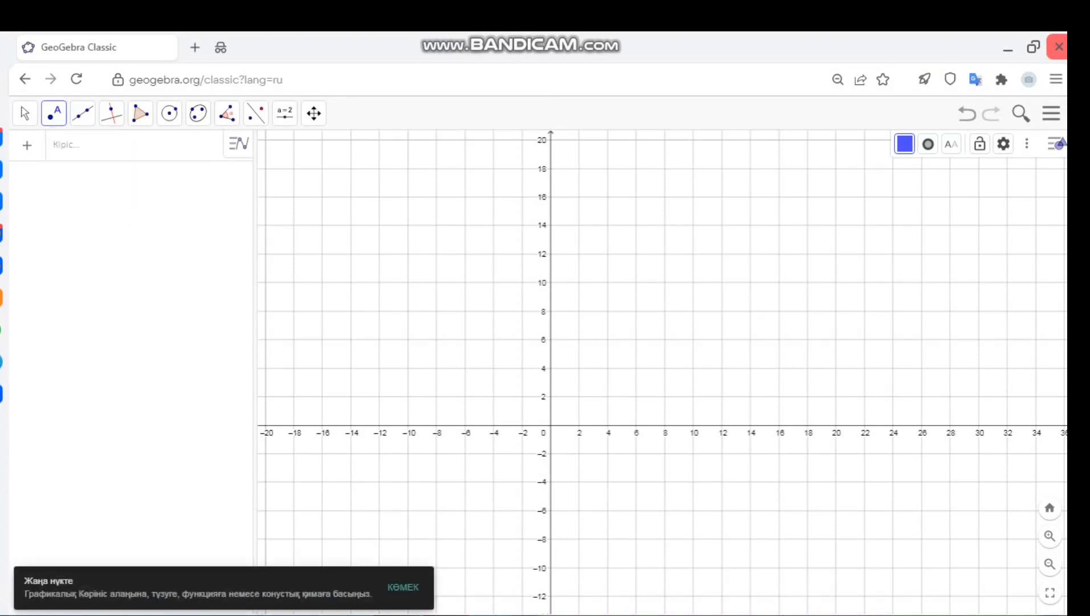
pyautogui.click(607, 254)
pyautogui.click(664, 225)
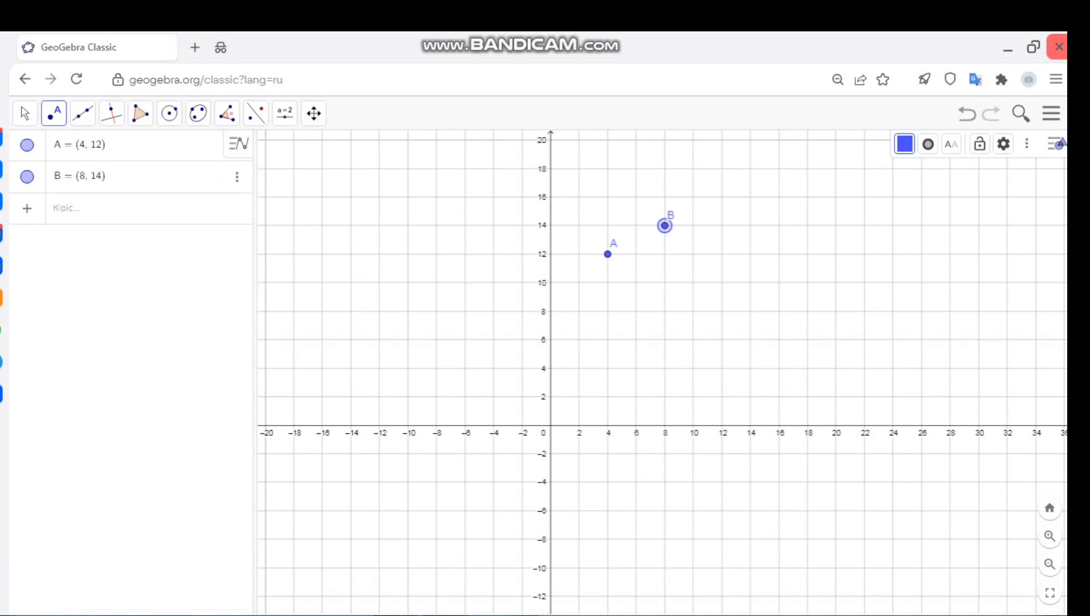
pyautogui.click(721, 283)
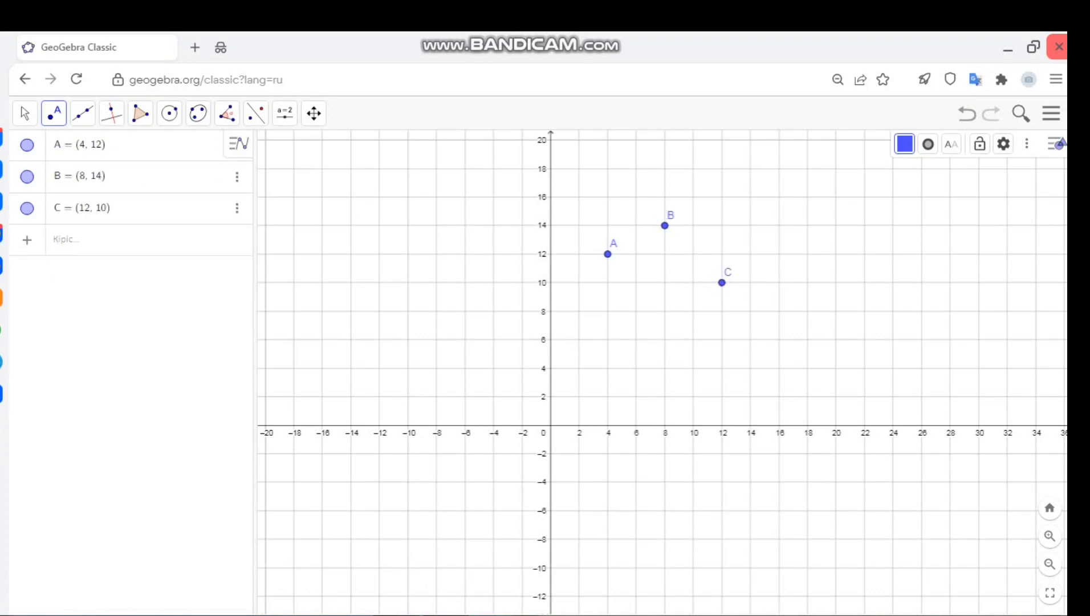
pyautogui.click(636, 310)
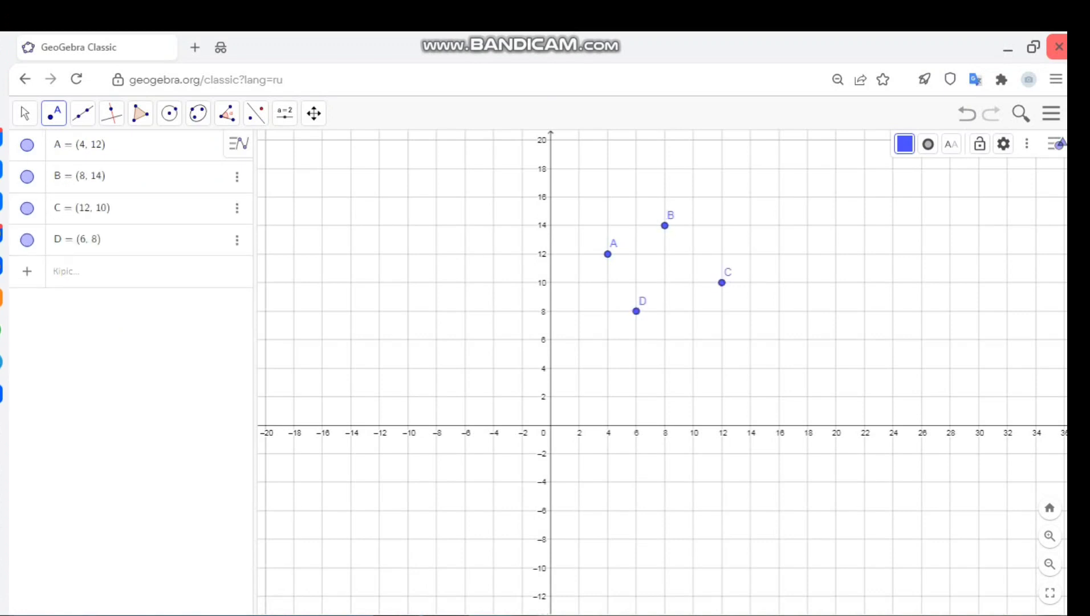
# Draw a closed polygon through points A, B, C and D
pyautogui.click(140, 113)
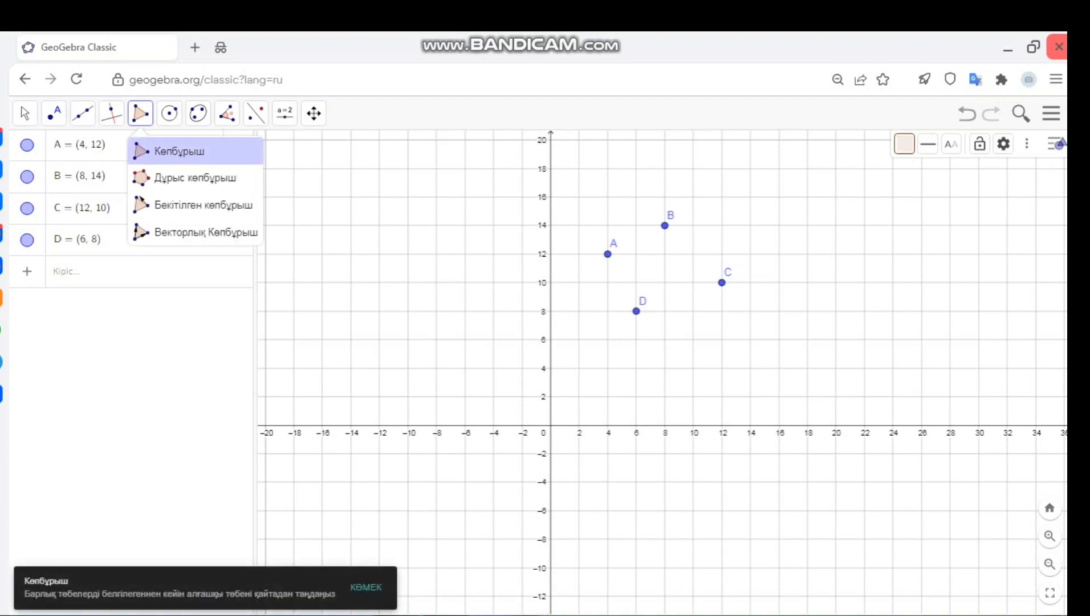
pyautogui.click(179, 151)
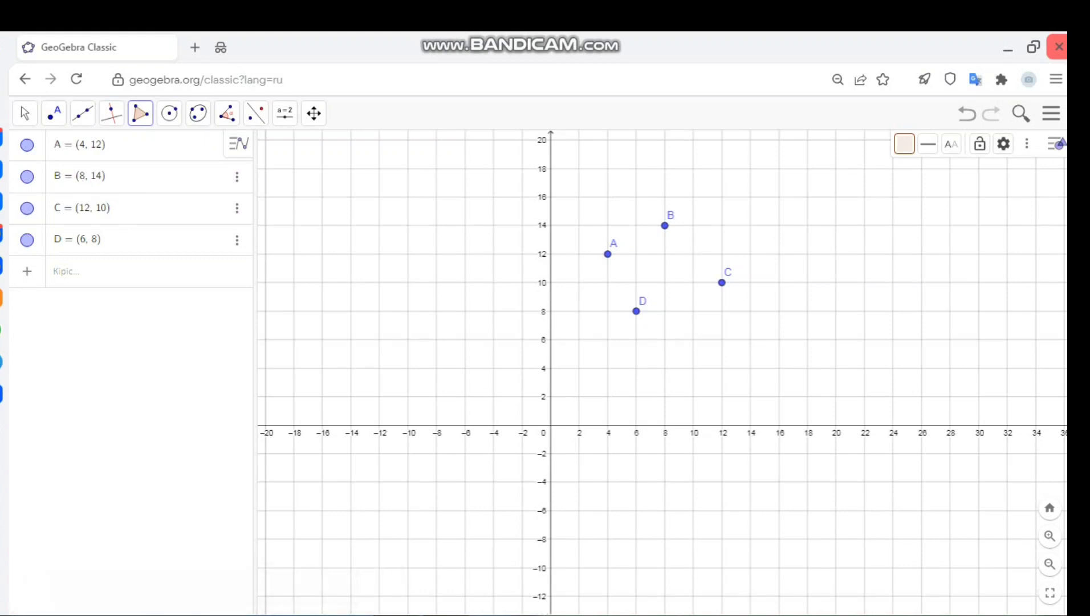
pyautogui.click(607, 253)
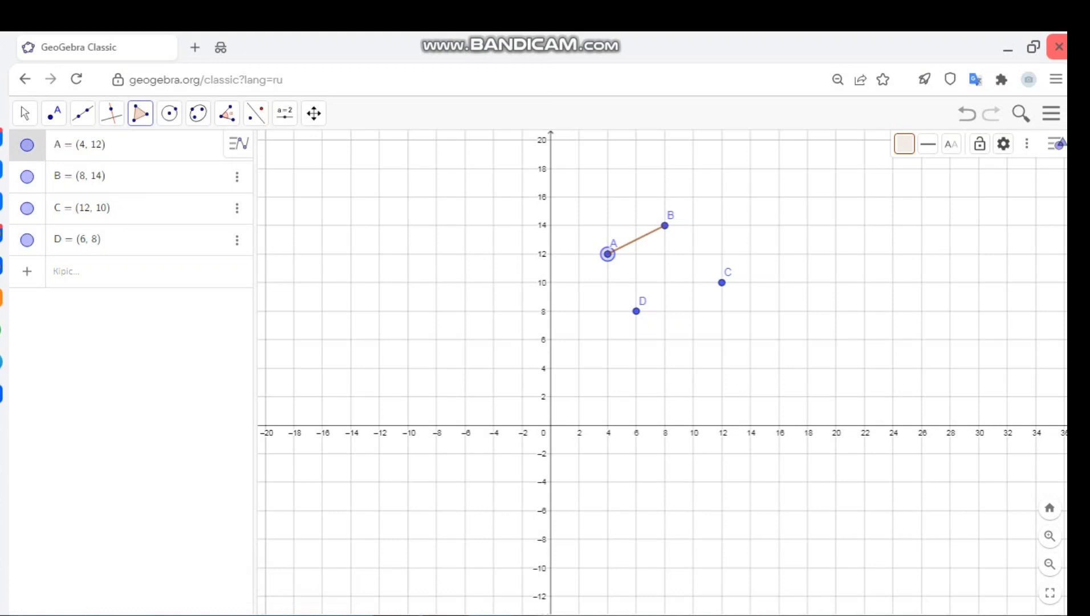
pyautogui.click(664, 225)
pyautogui.click(722, 282)
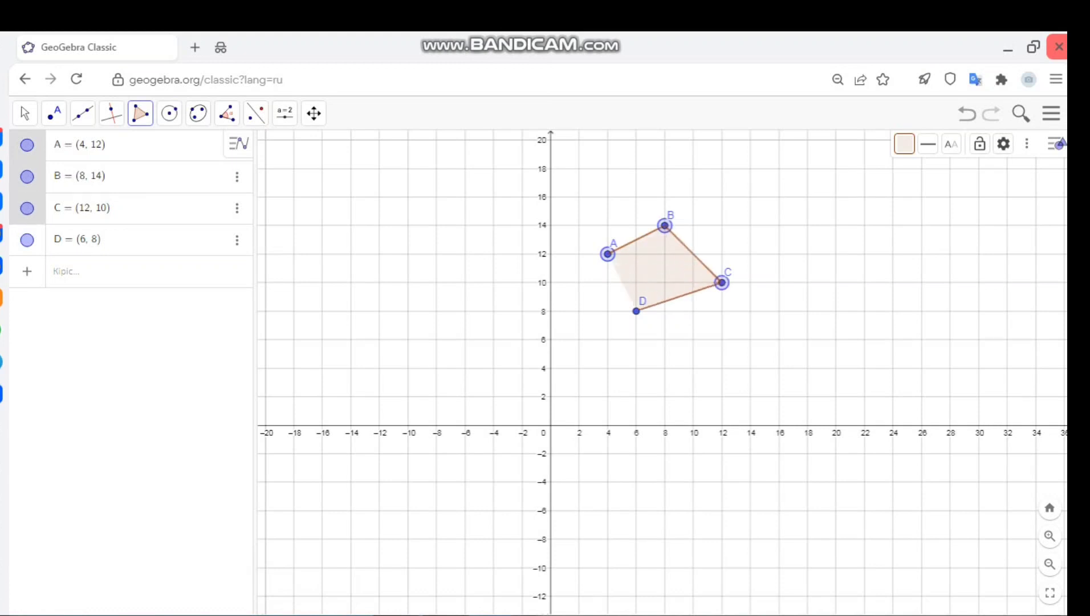
pyautogui.click(636, 311)
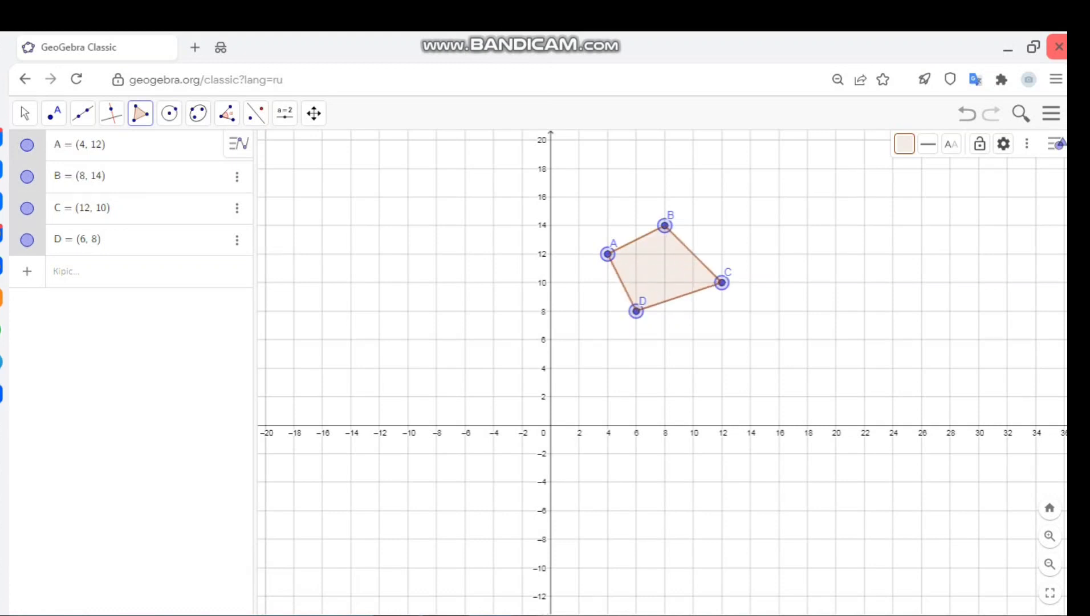
pyautogui.click(608, 253)
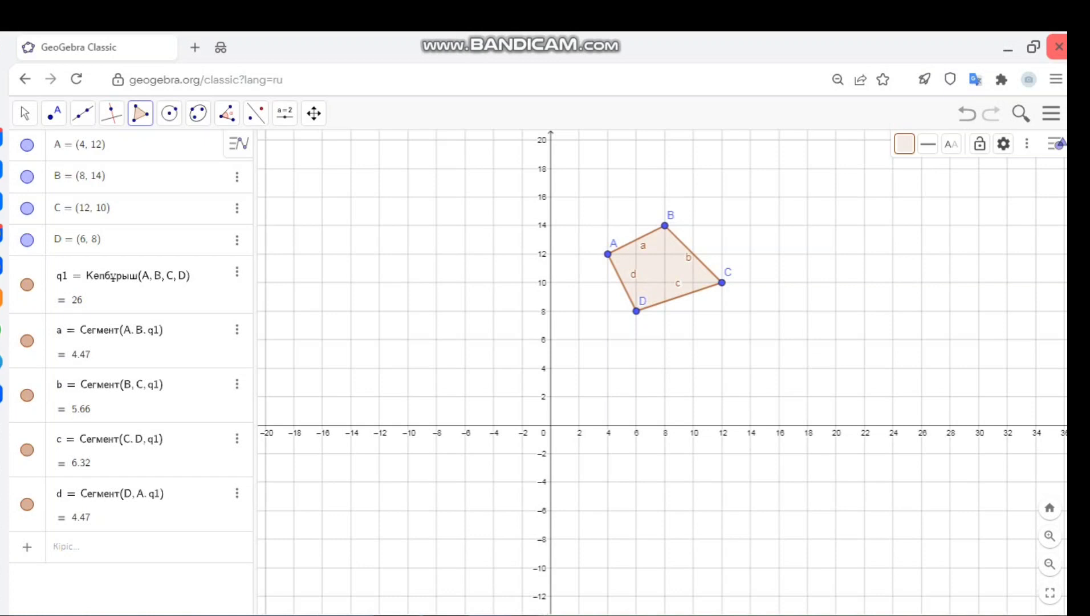
# Colour the quadrilateral ABCD pink and raise its fill opacity to the maximum
pyautogui.click(904, 143)
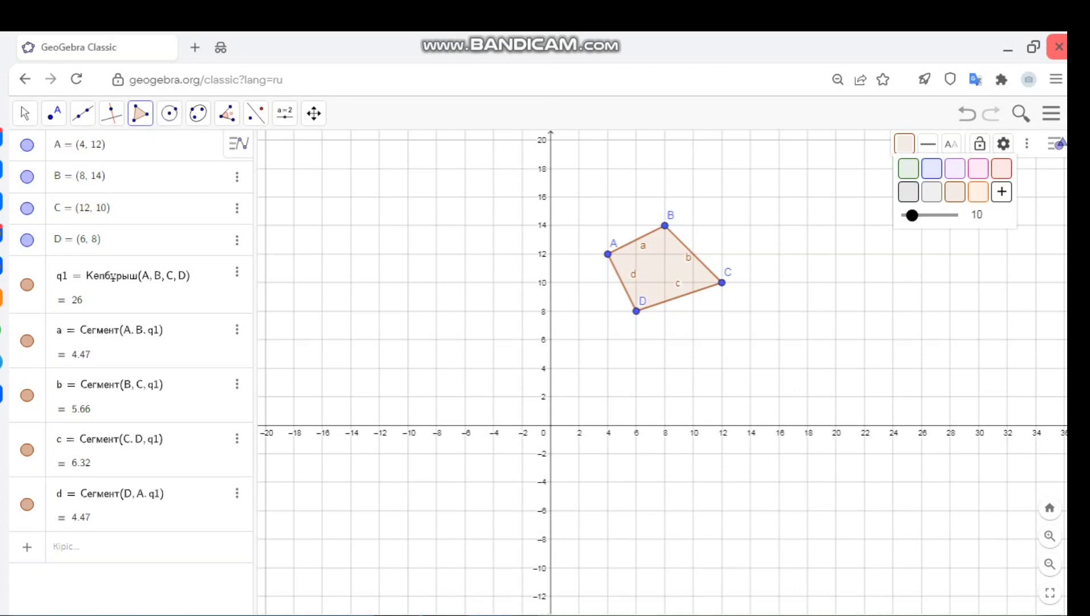
pyautogui.moveTo(911, 215); pyautogui.dragTo(953, 215)
pyautogui.click(977, 169)
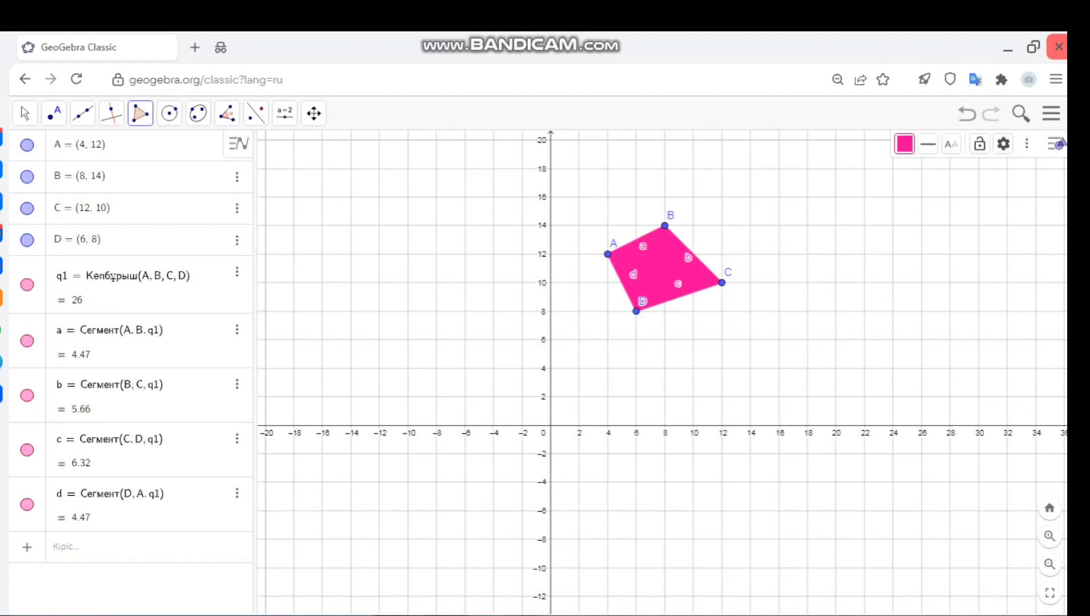
# Sort the algebra view's objects by dependency (Тәуелділік) and close the settings
pyautogui.click(1050, 113)
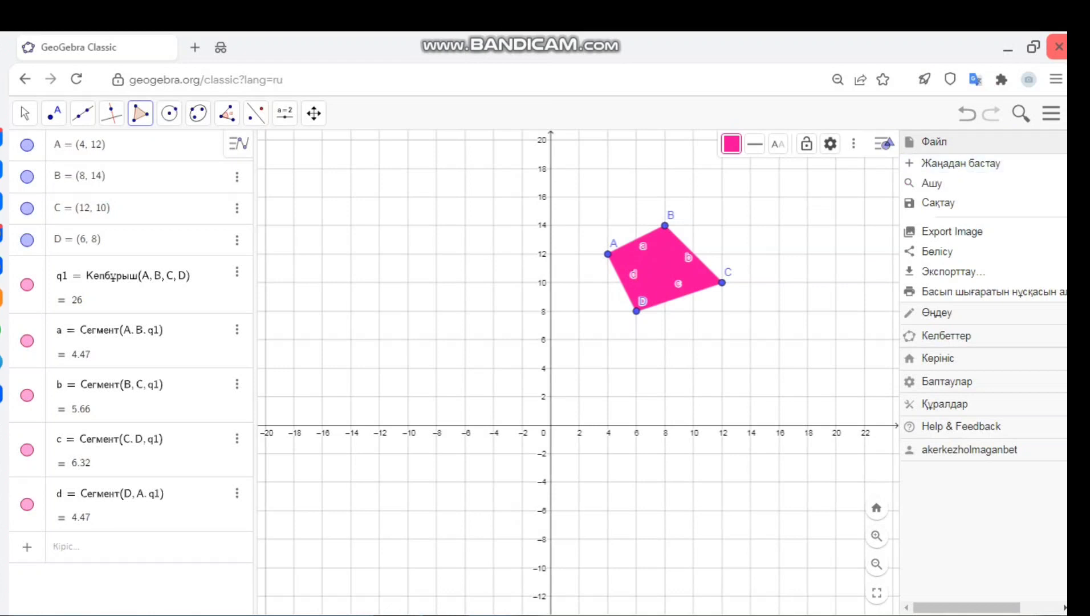
pyautogui.click(1050, 113)
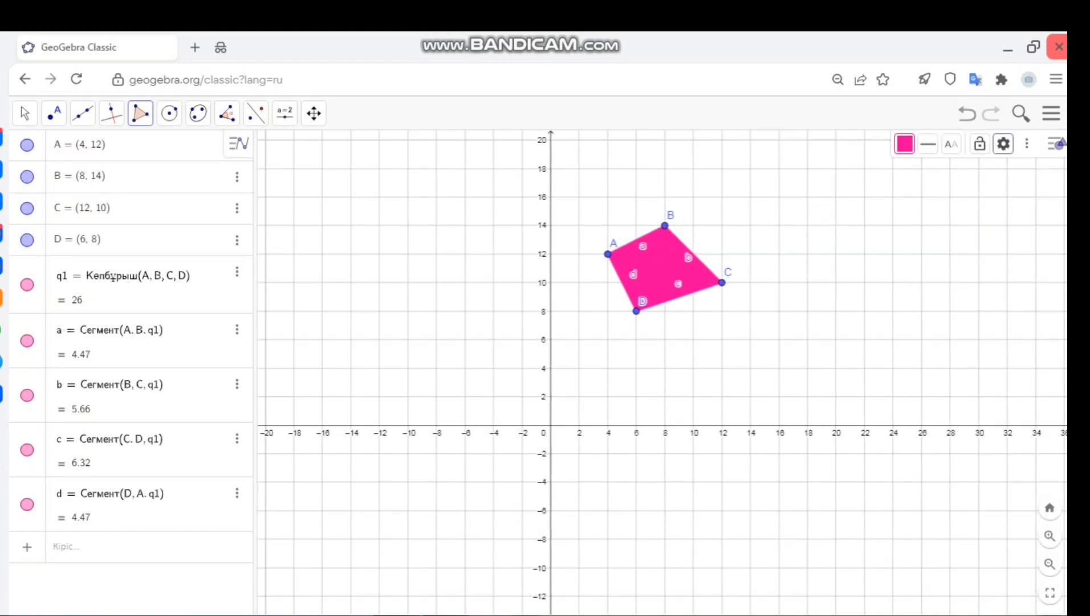
pyautogui.click(1003, 144)
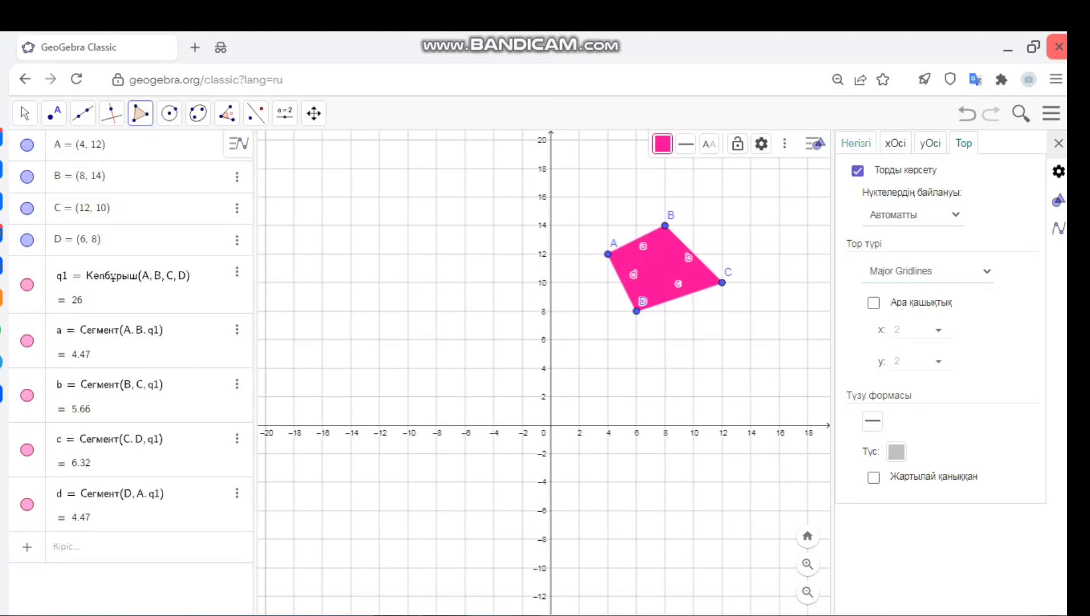
pyautogui.click(856, 143)
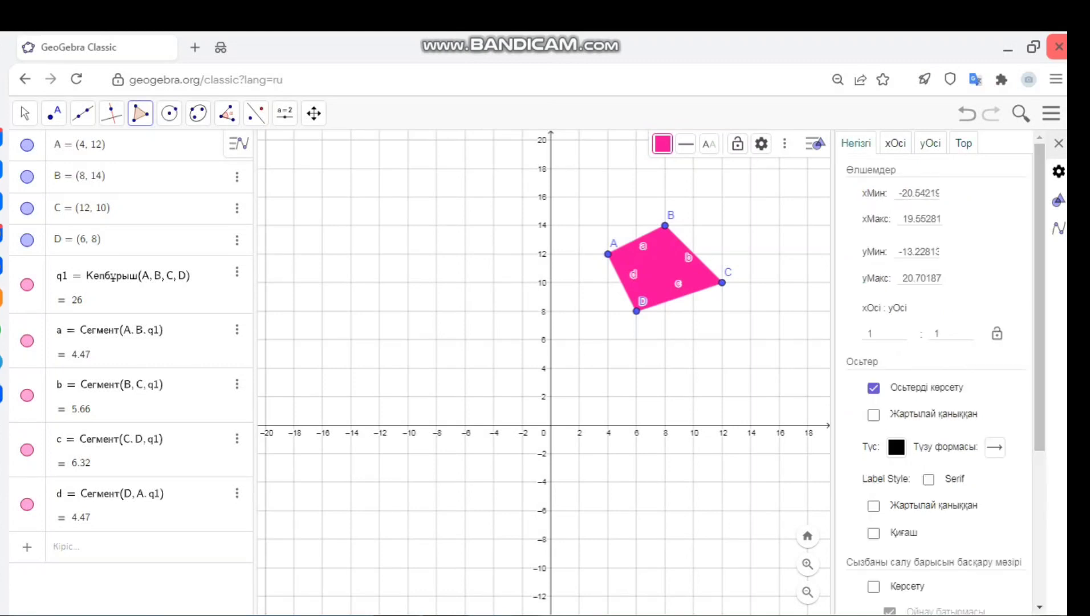
pyautogui.click(1058, 228)
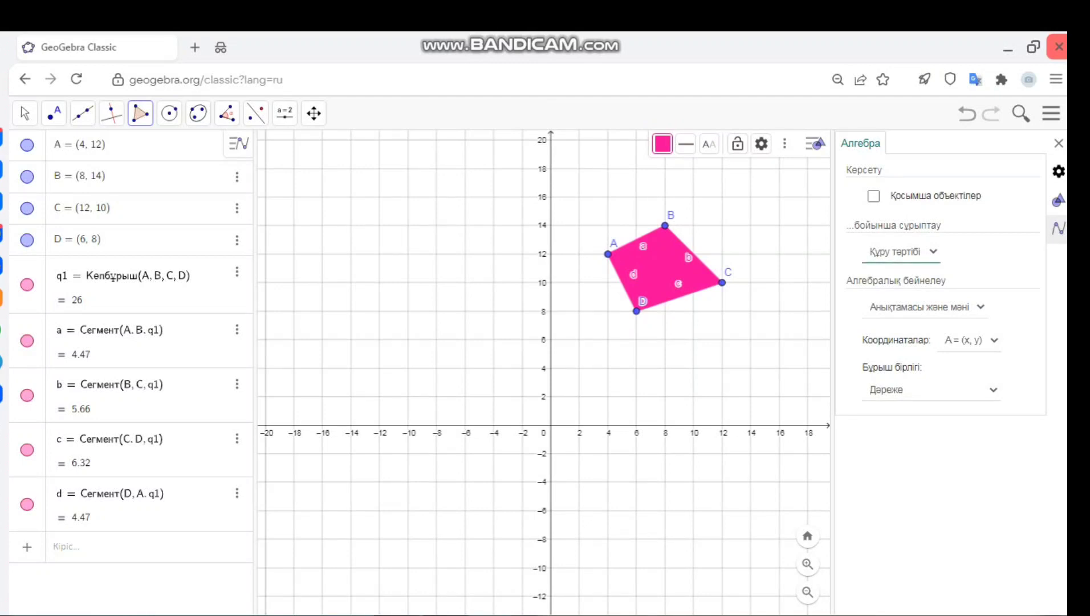
pyautogui.click(902, 252)
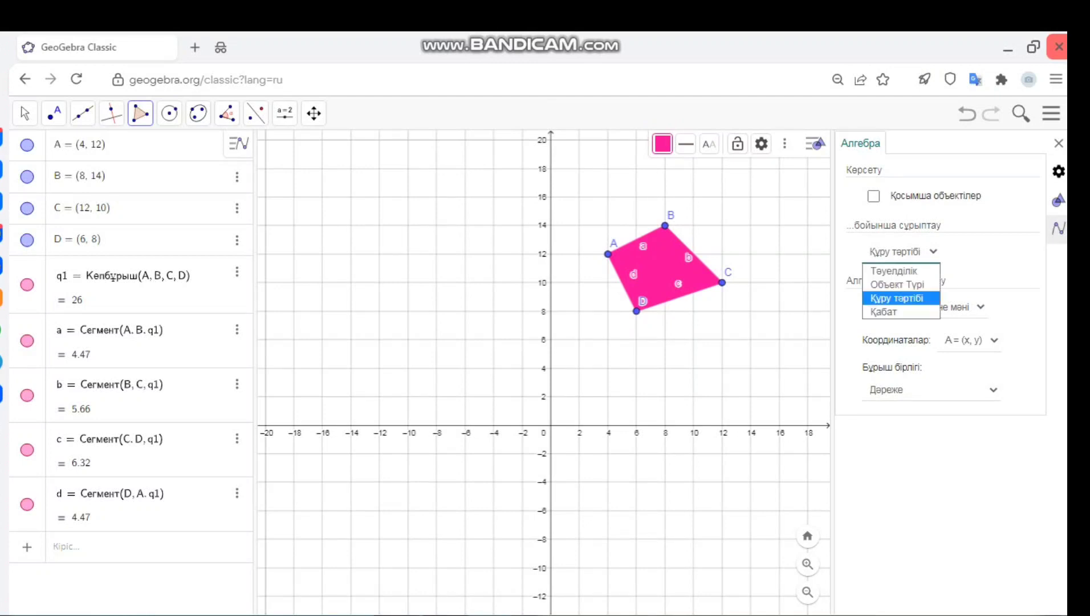
pyautogui.press('Up')
pyautogui.press('Up')
pyautogui.press('Return')
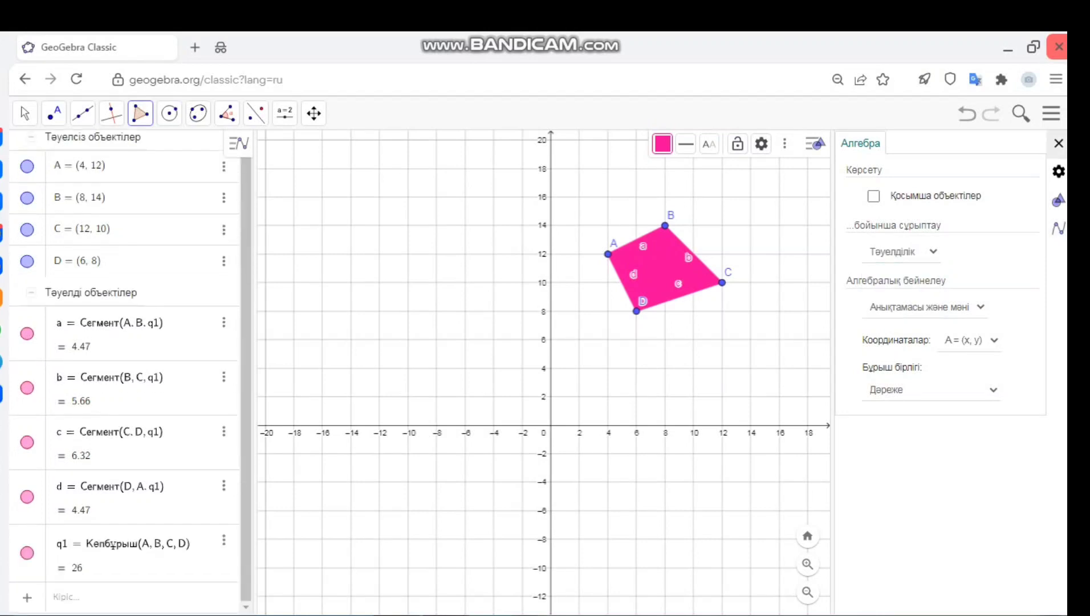
pyautogui.press('Escape')
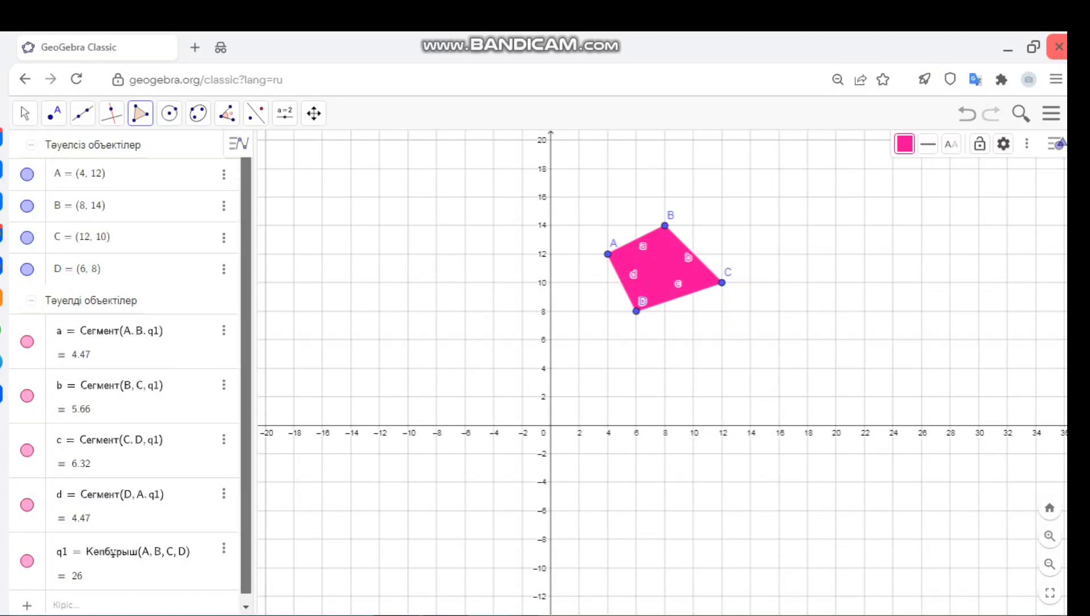
# Hide the name labels of all four independent points A, B, C and D
pyautogui.scroll(-1, 122, 364)
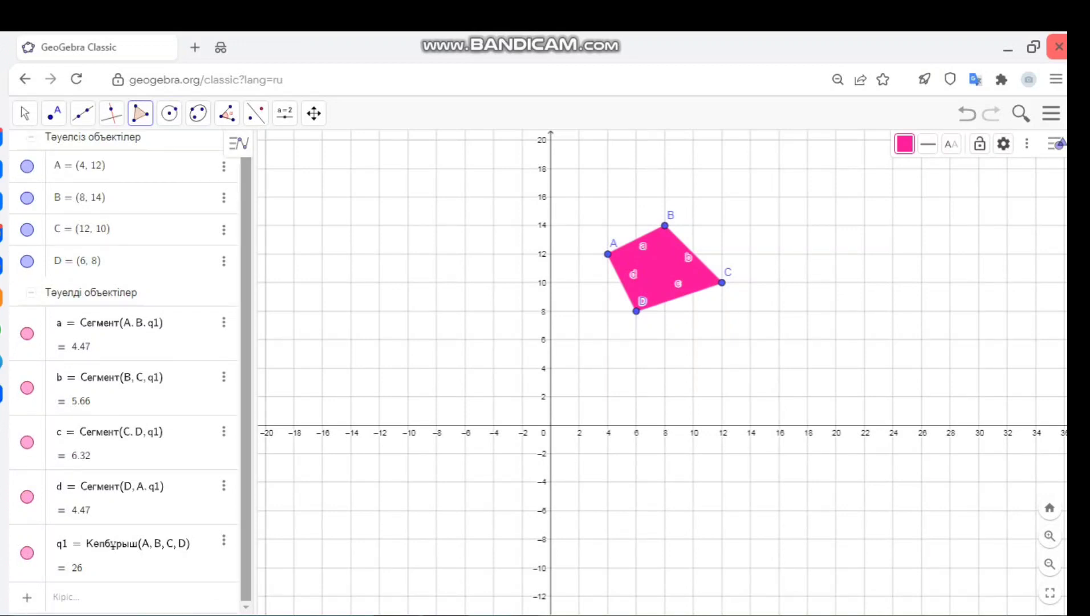
pyautogui.scroll(1, 123, 371)
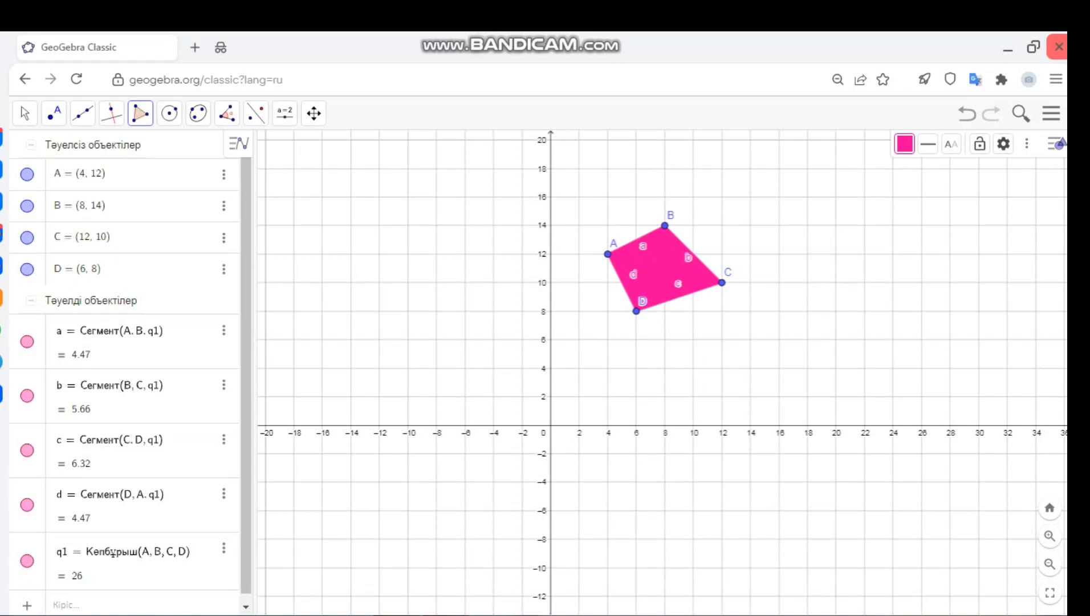
pyautogui.hotkey('ctrl', 'a')
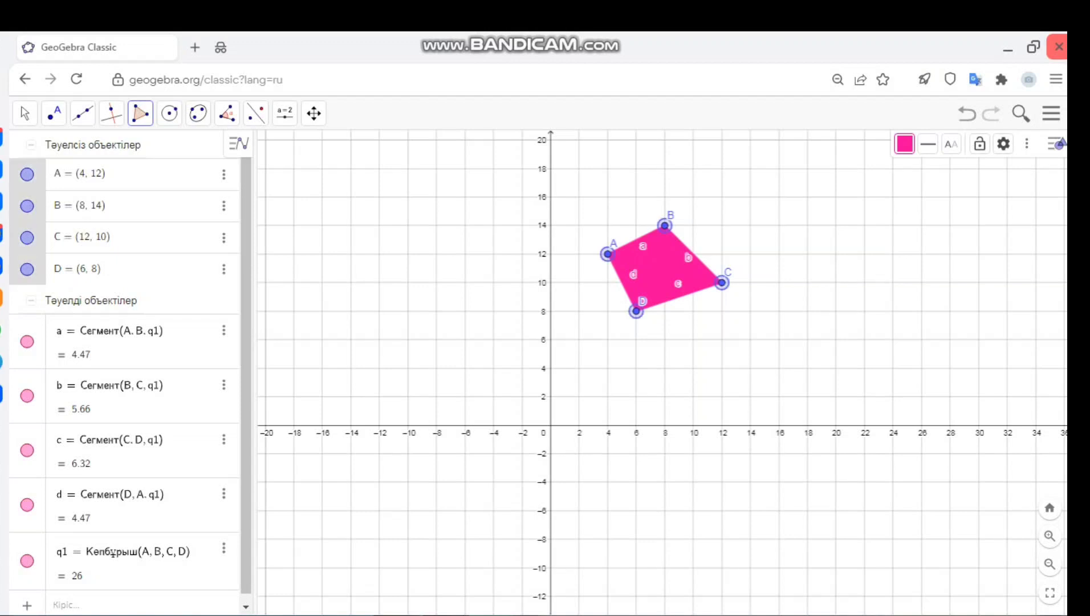
pyautogui.rightClick(20, 197)
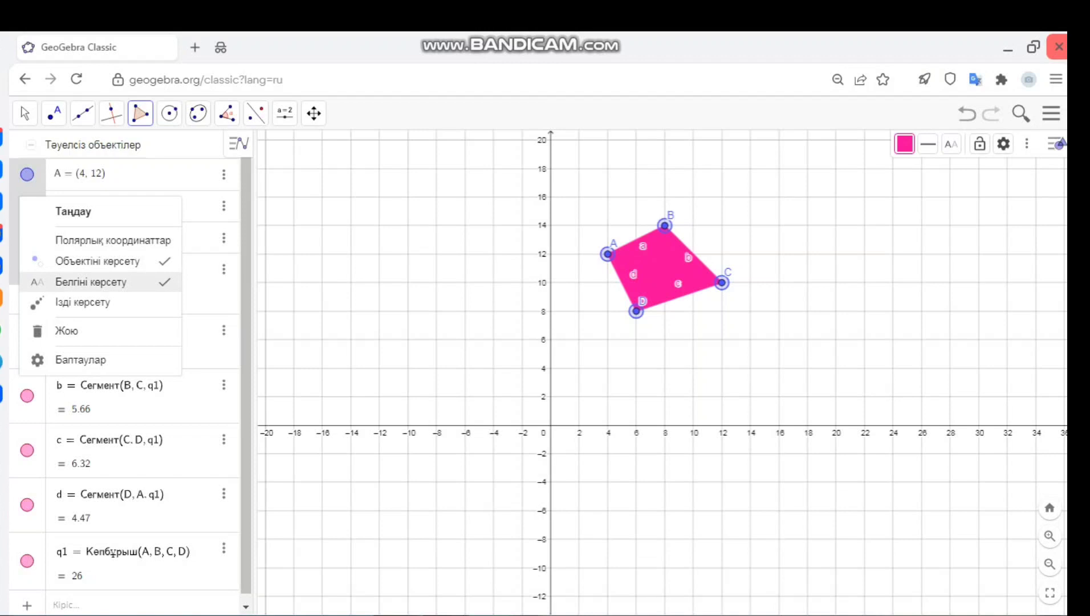
pyautogui.click(91, 281)
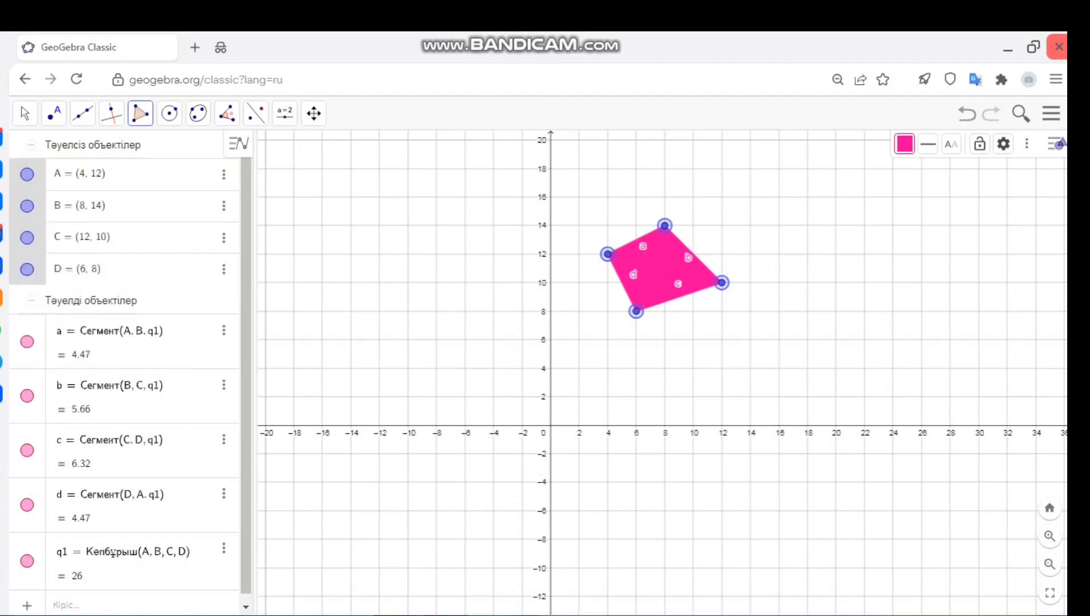
# Hide the labels of all dependent objects: segments a, b, c, d and polygon q1, dismissing the Windows colour-scheme message
pyautogui.scroll(-1, 114, 547)
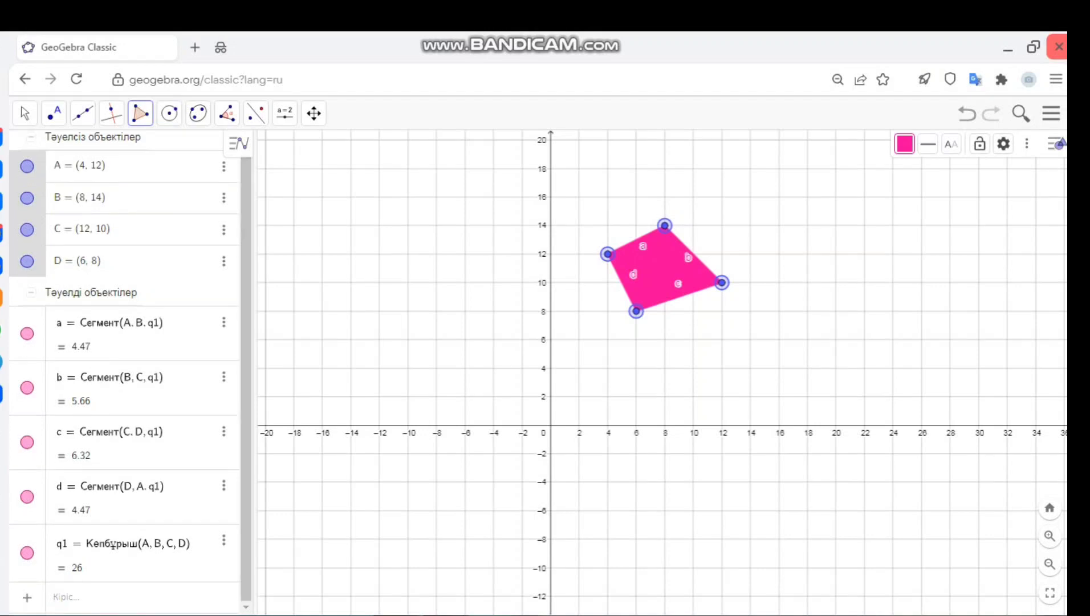
pyautogui.click(91, 292)
pyautogui.rightClick(23, 345)
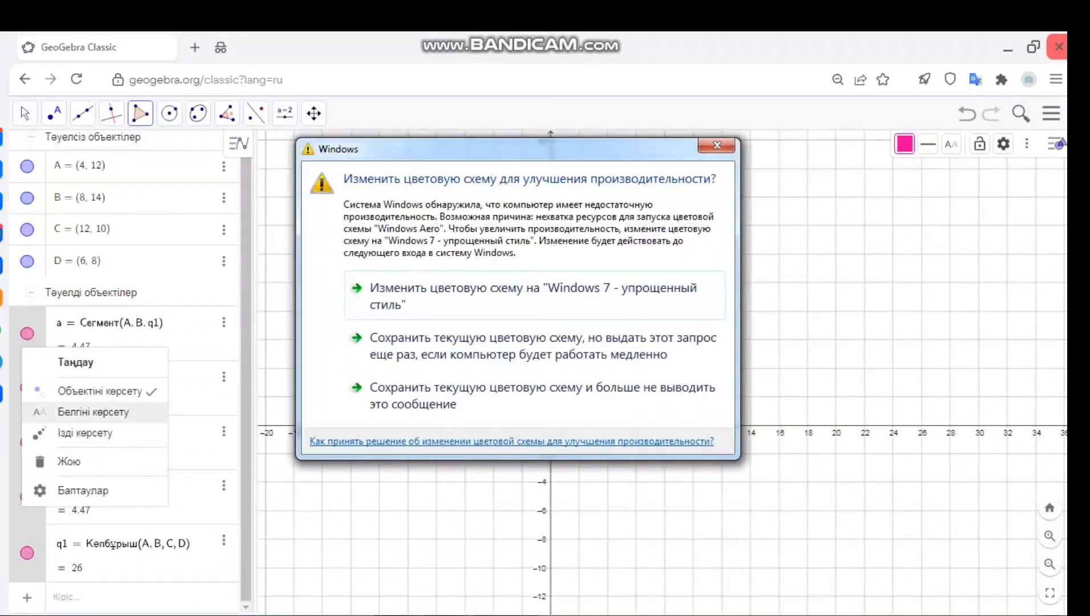
pyautogui.click(717, 145)
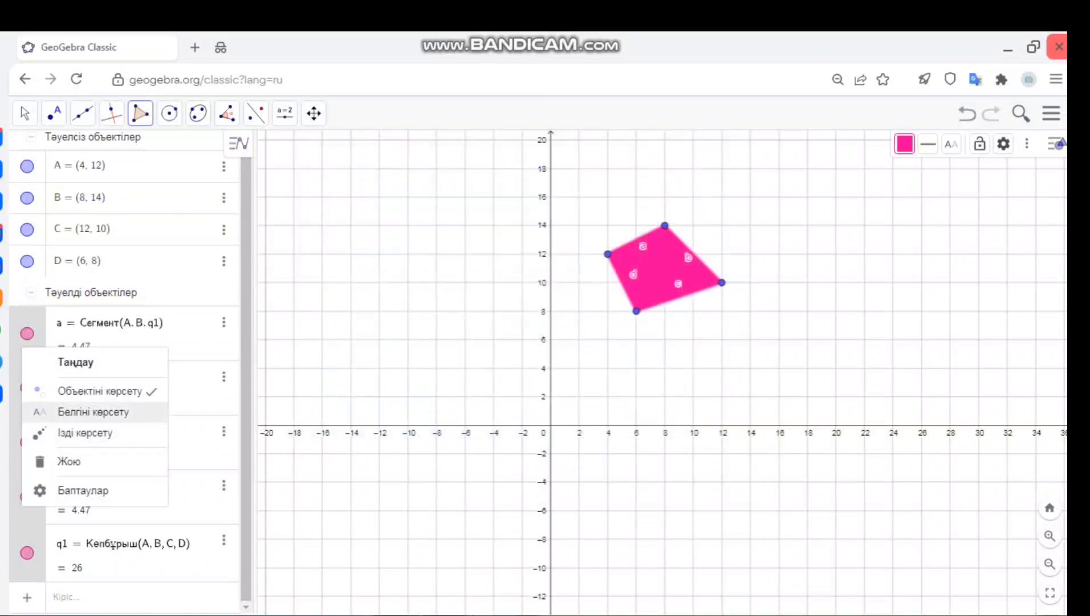
pyautogui.click(93, 411)
pyautogui.rightClick(23, 403)
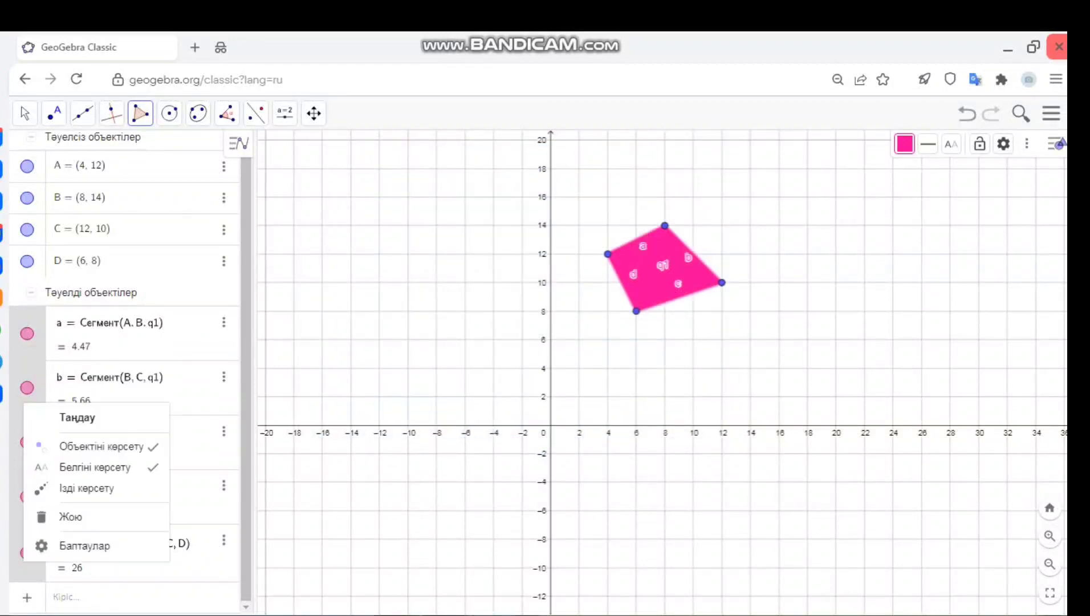
pyautogui.click(95, 467)
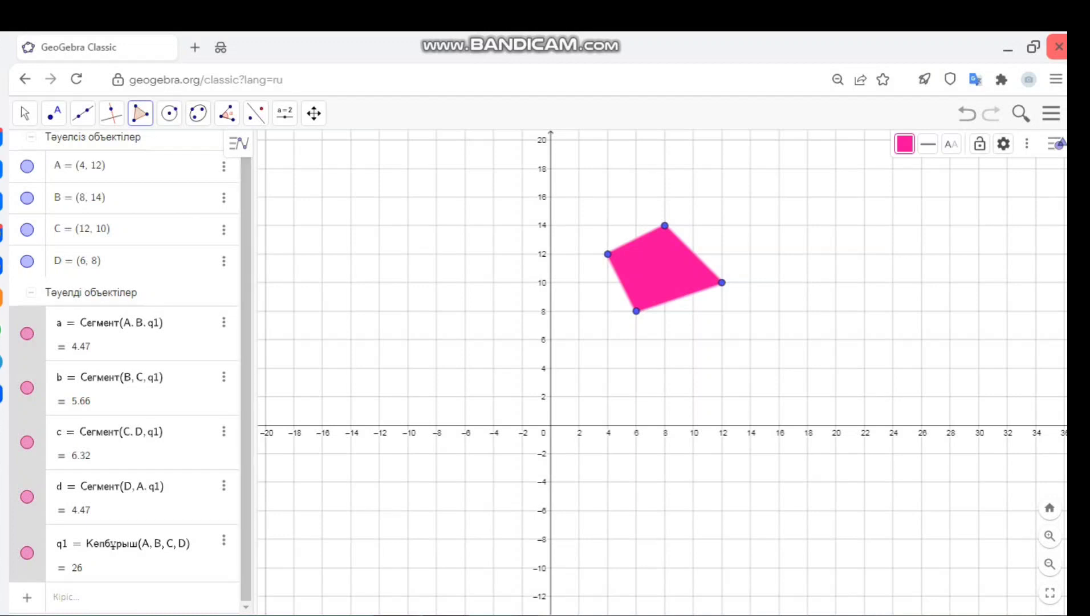
pyautogui.rightClick(32, 362)
pyautogui.click(110, 404)
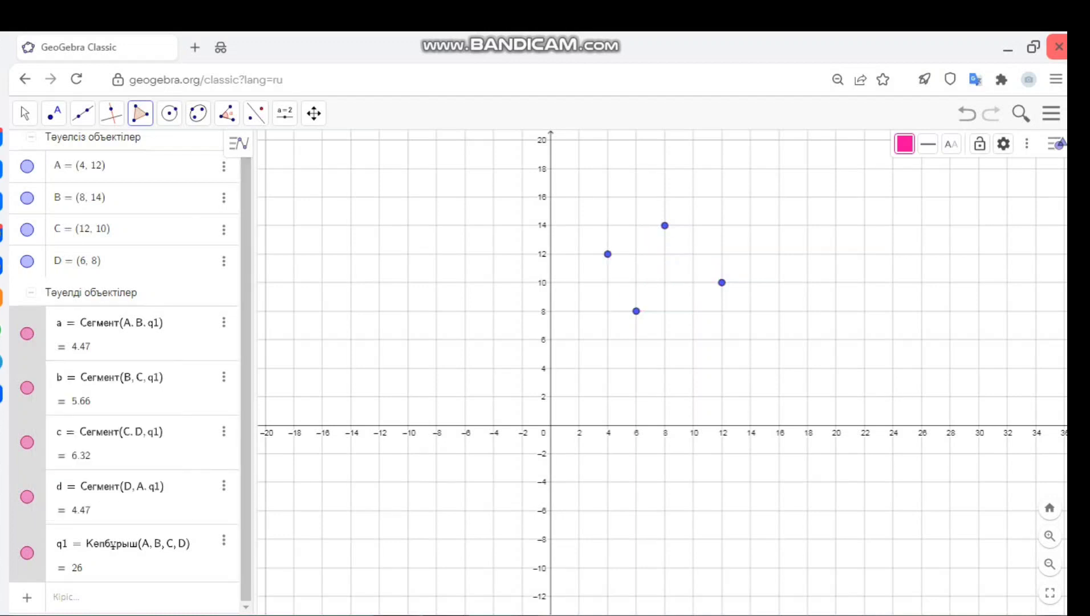
pyautogui.rightClick(32, 362)
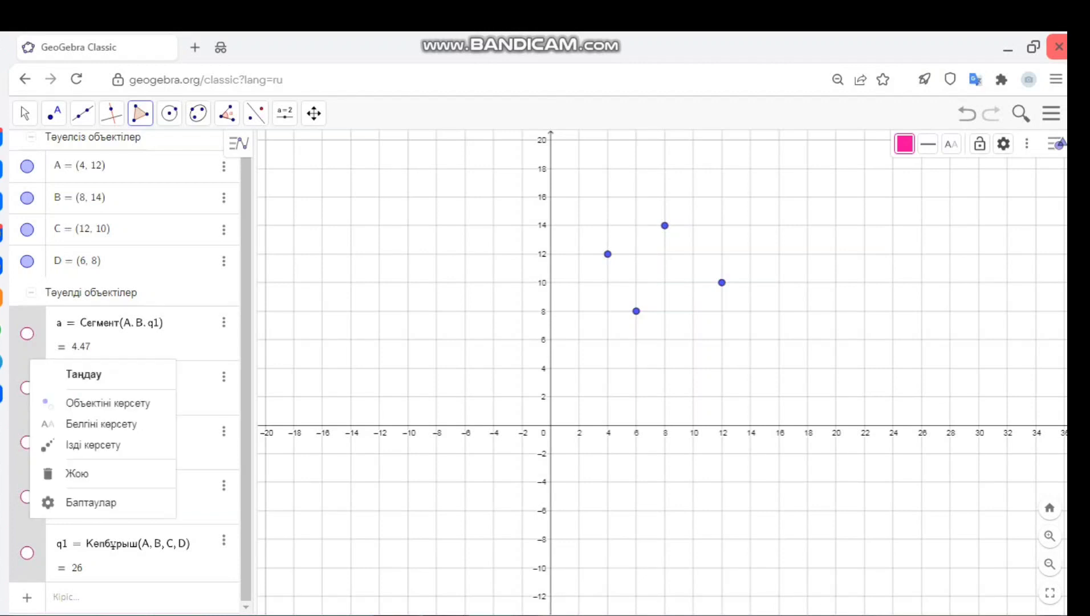
pyautogui.click(101, 424)
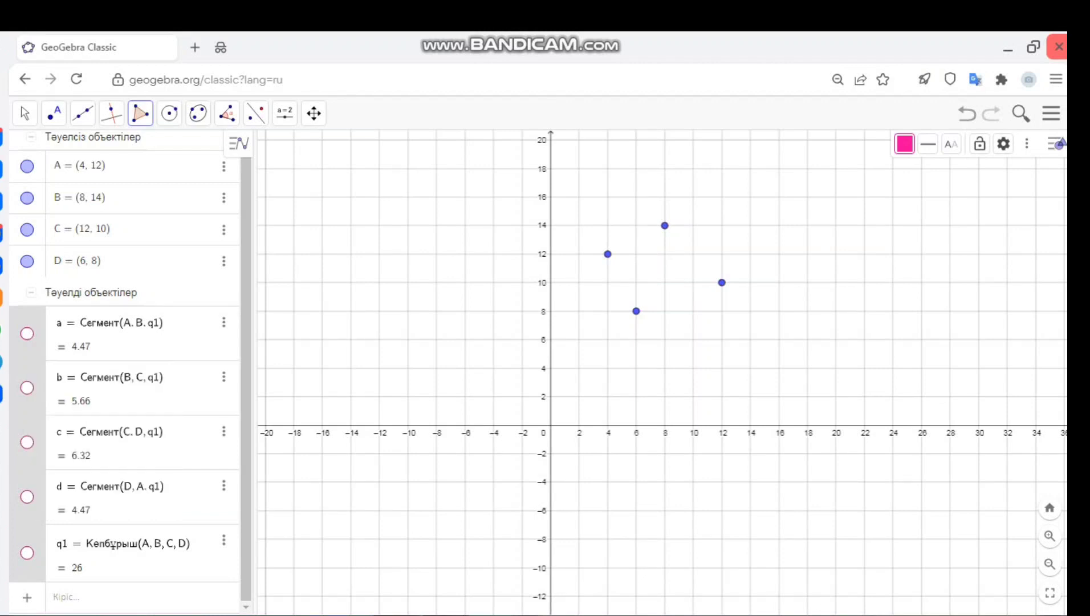
pyautogui.rightClick(27, 337)
pyautogui.click(86, 379)
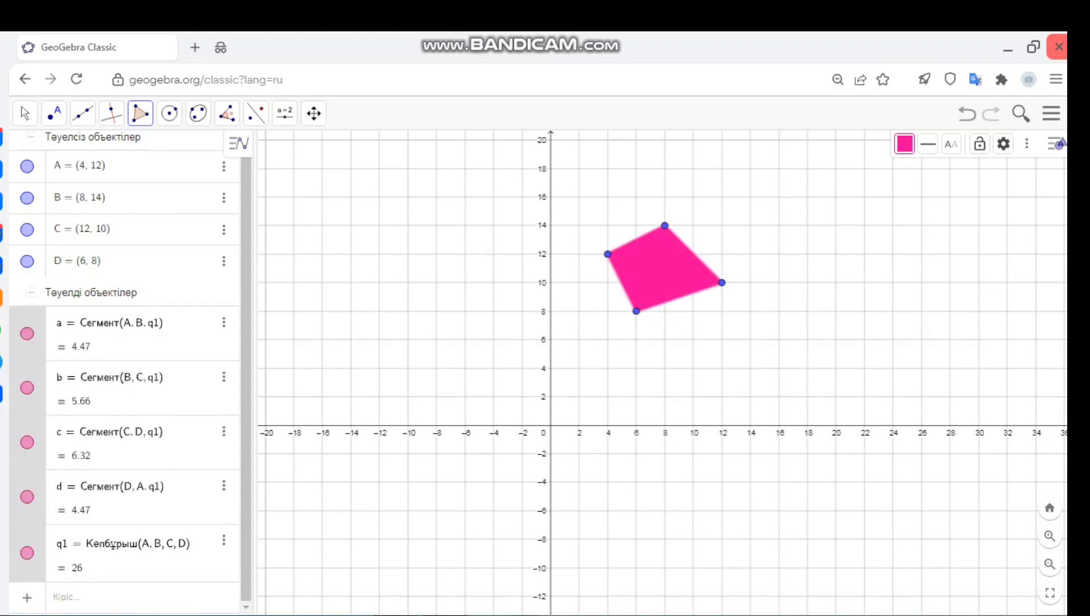
# Reflect the pink quadrilateral across the y-axis and colour its mirror image dark green
pyautogui.scroll(1, 130, 371)
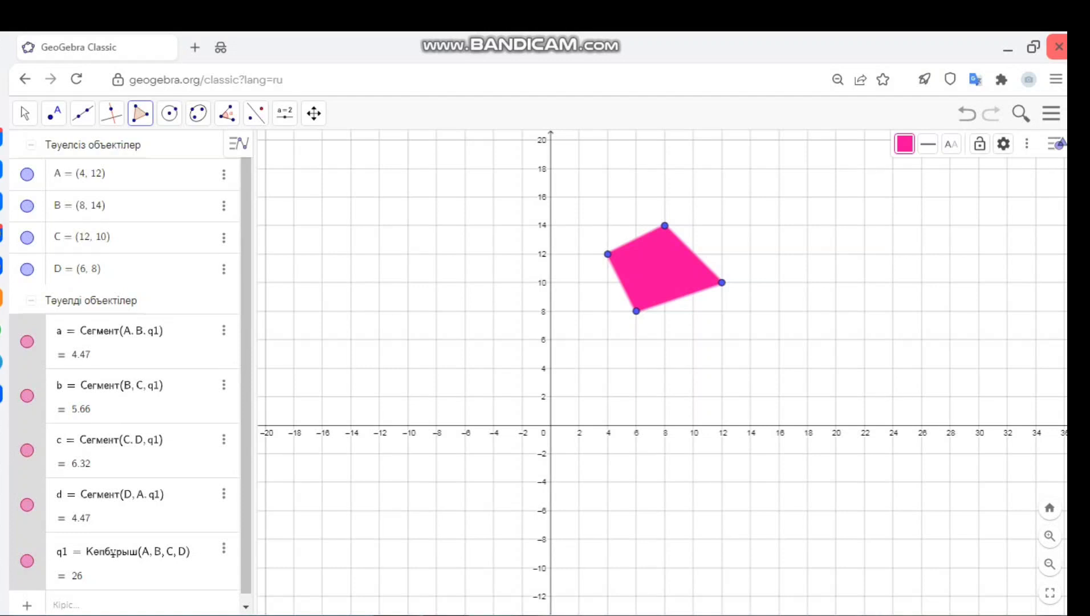
pyautogui.click(256, 113)
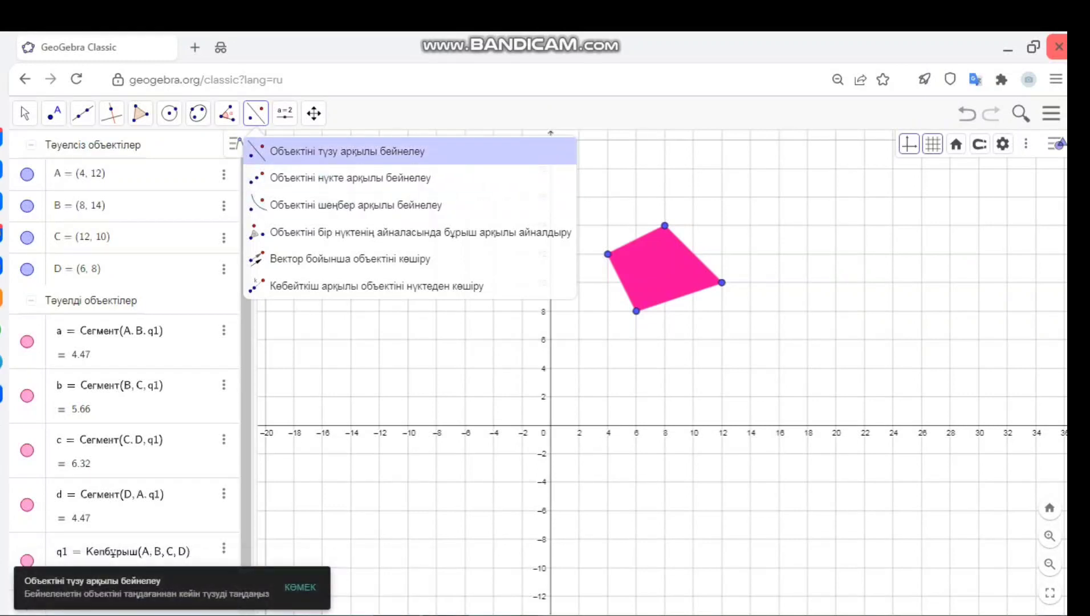
pyautogui.click(347, 151)
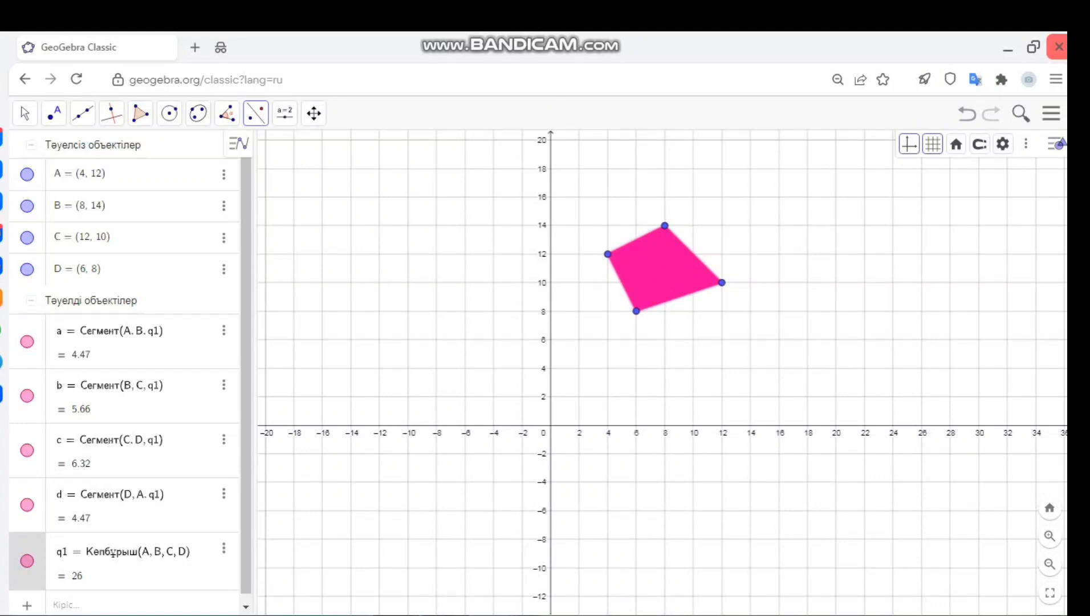
pyautogui.click(550, 268)
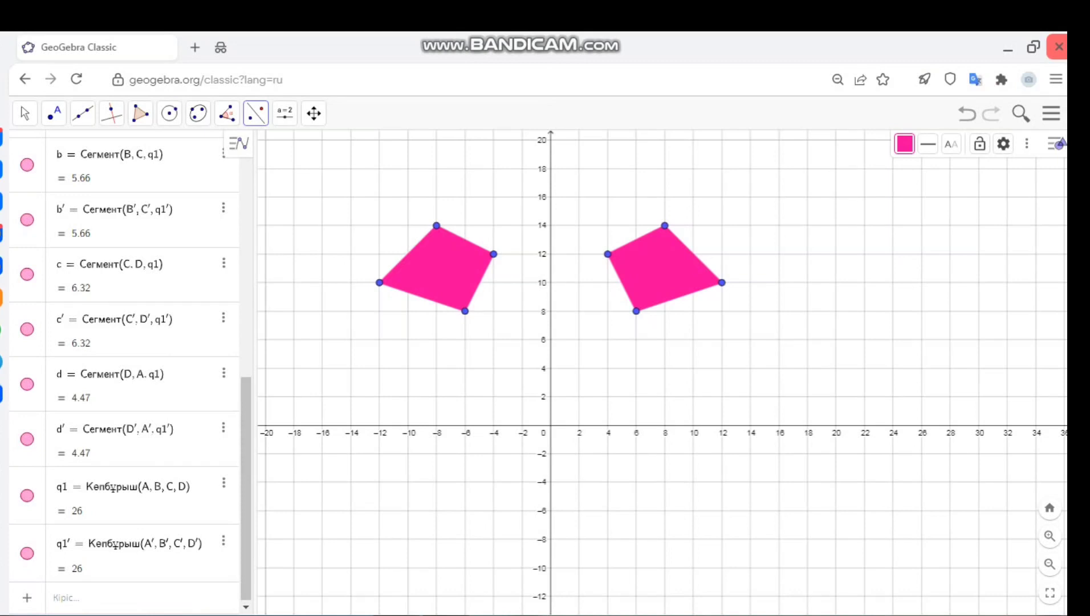
pyautogui.click(905, 143)
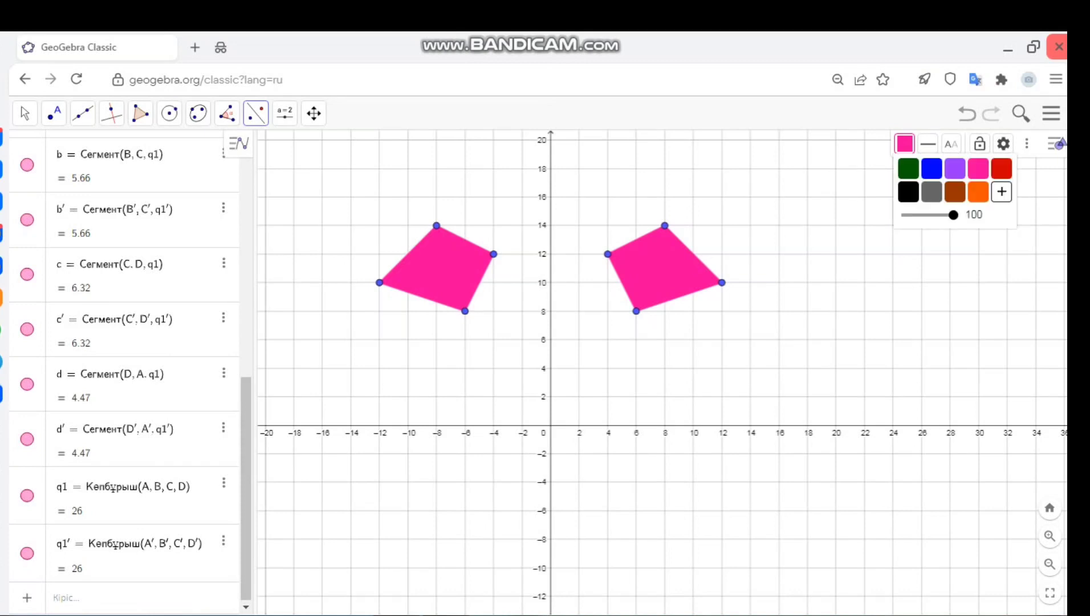
pyautogui.click(908, 169)
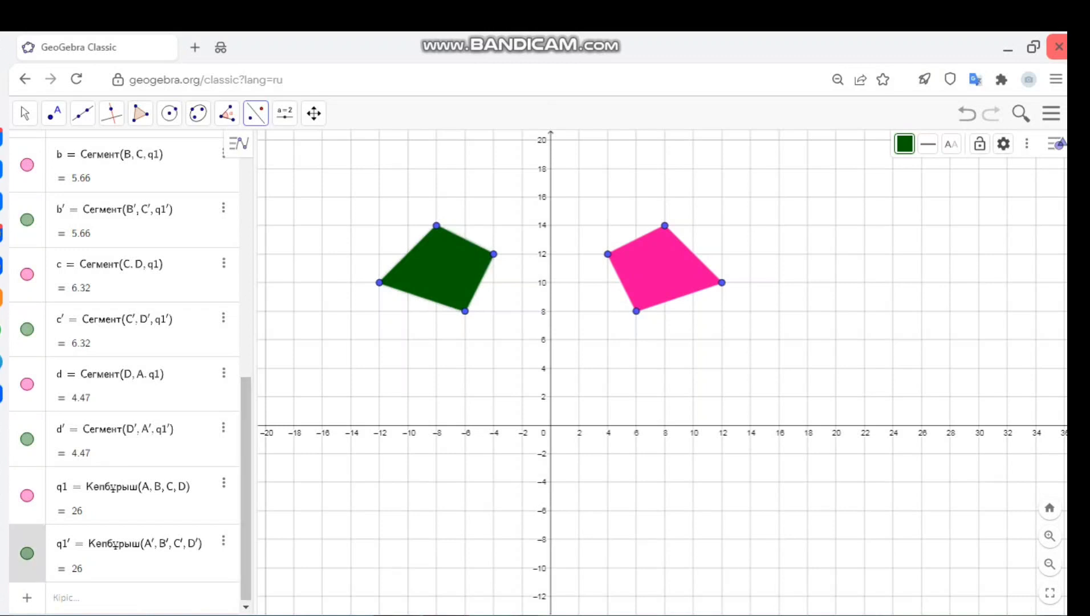
# Rename the green reflected quadrilateral q1' as A', dismissing the Windows colour-scheme message
pyautogui.click(97, 542)
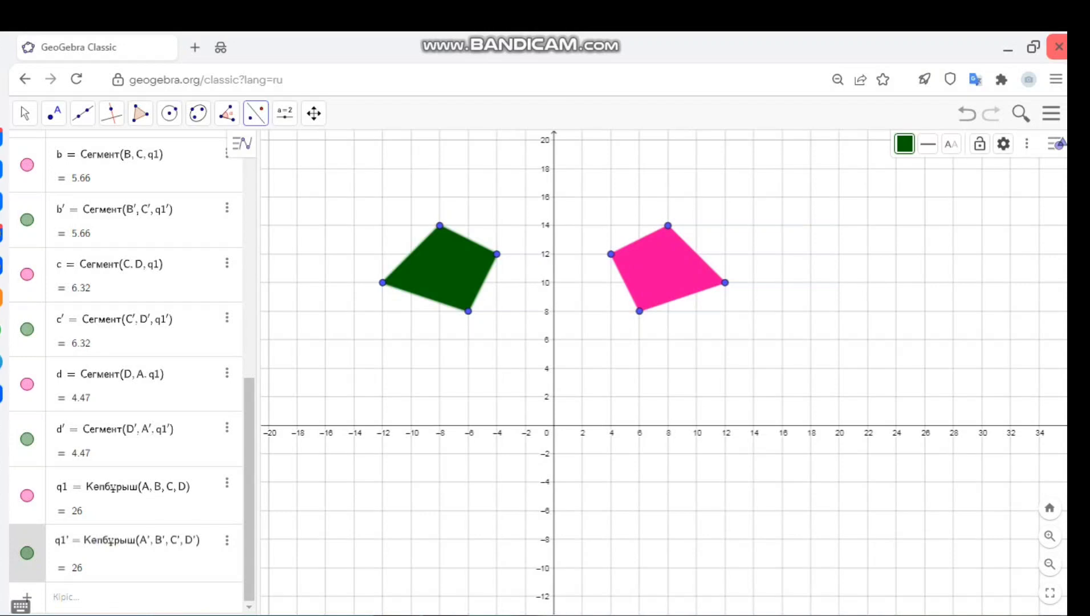
pyautogui.rightClick(110, 542)
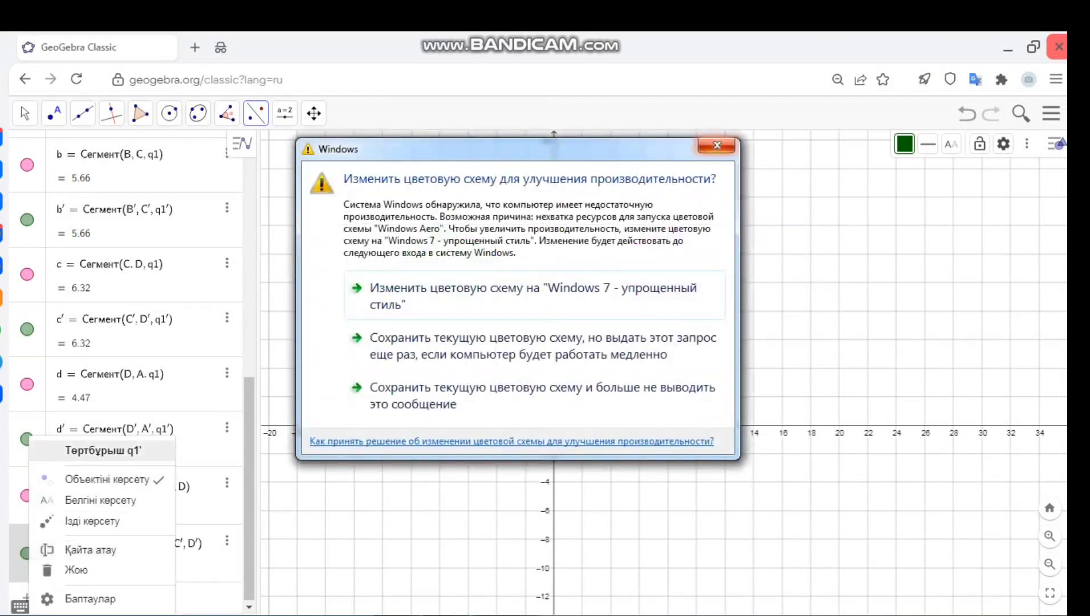
pyautogui.click(717, 146)
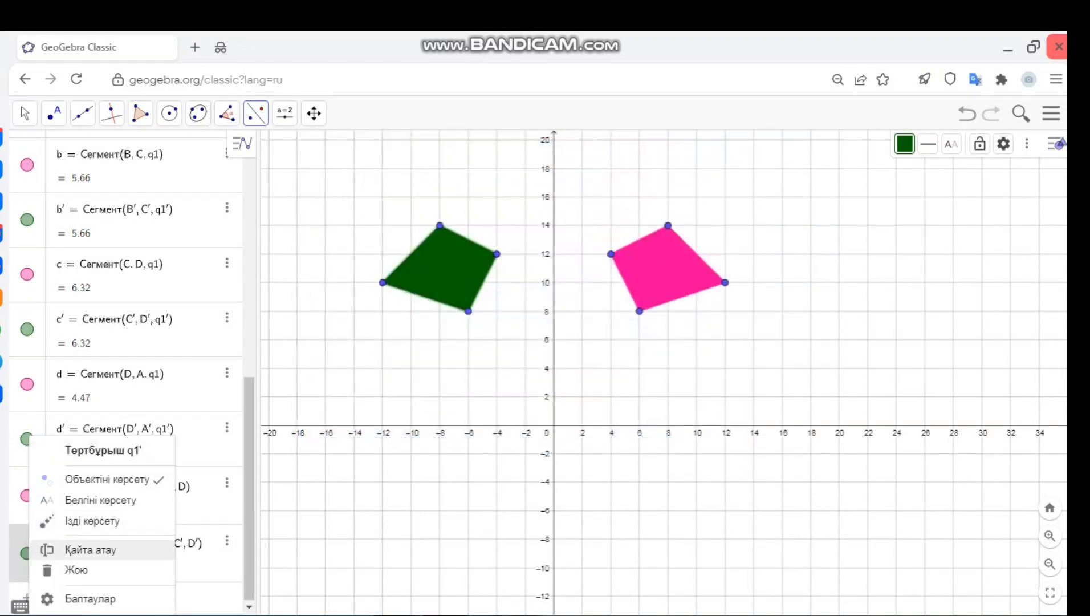
pyautogui.click(91, 549)
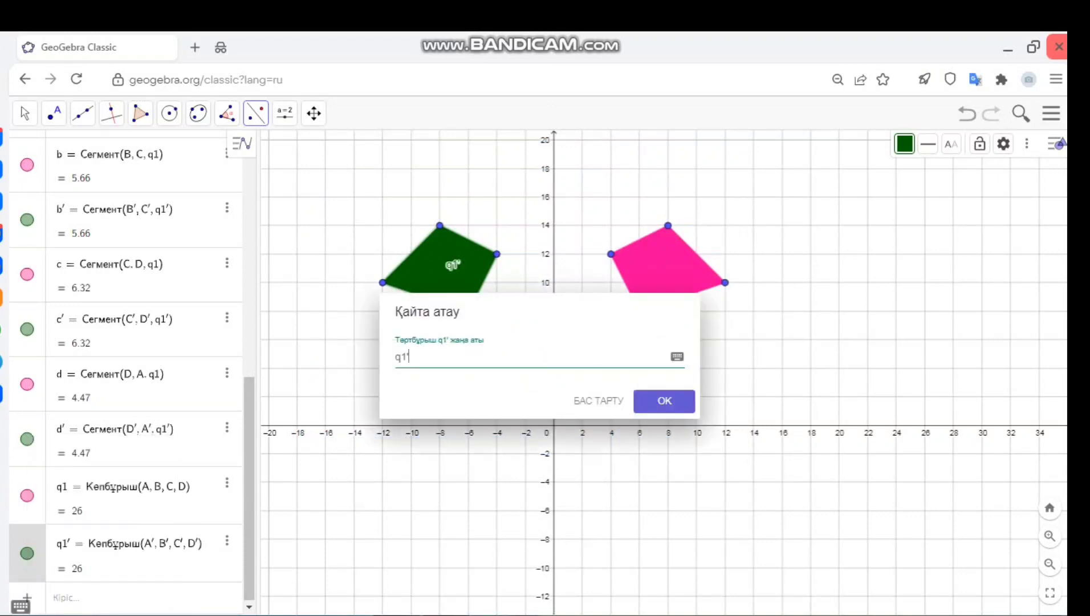
pyautogui.press('BackSpace')
pyautogui.press('BackSpace')
pyautogui.press('BackSpace')
pyautogui.write('a')
pyautogui.press('BackSpace')
pyautogui.write('A"\'')
pyautogui.press('Return')
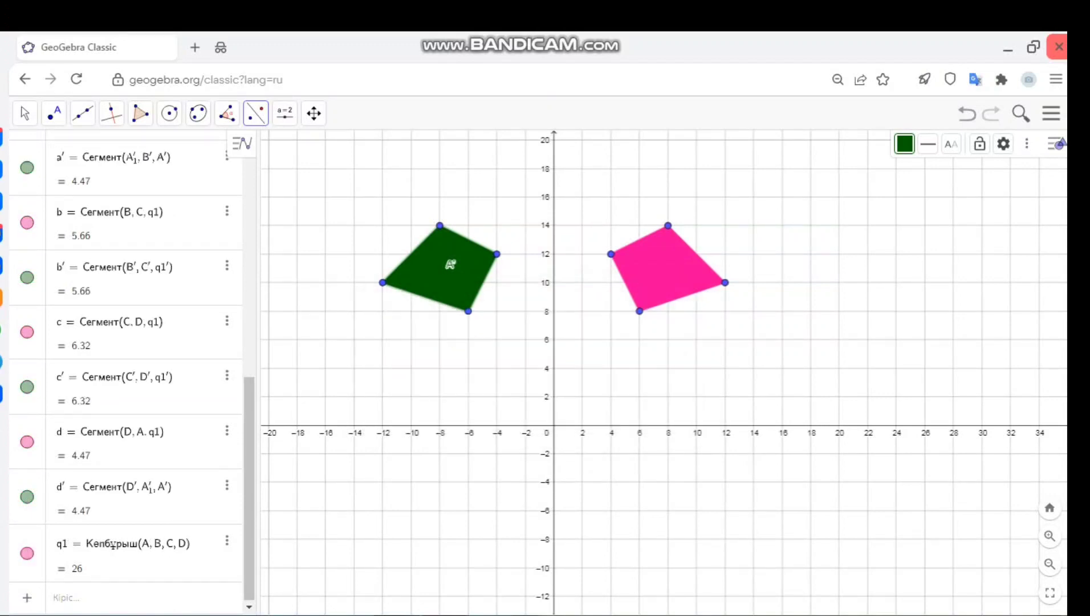
# Rename the original pink quadrilateral q1 as A
pyautogui.scroll(5, 112, 544)
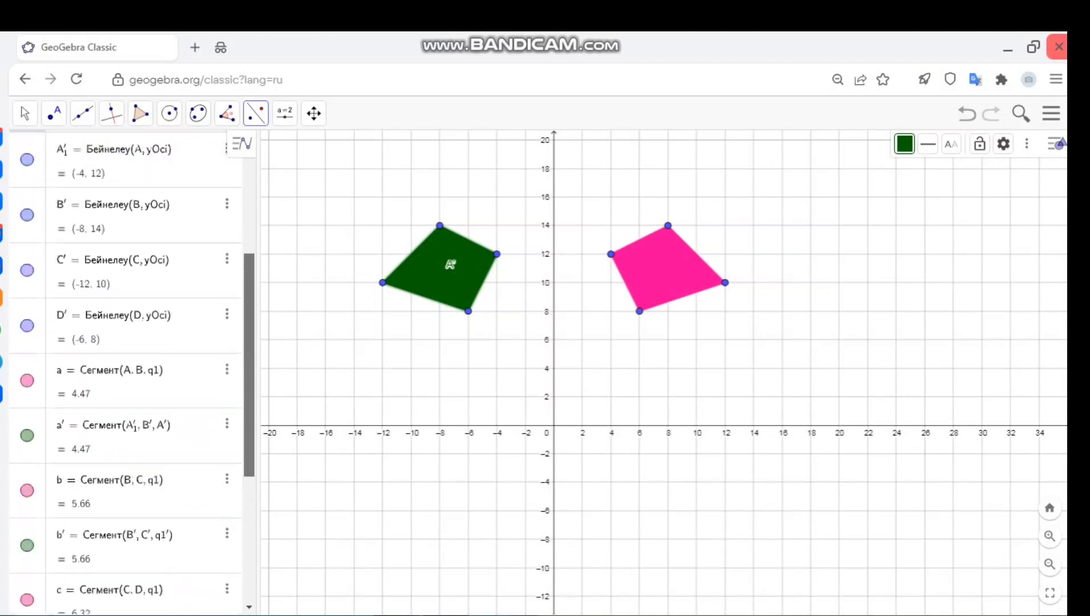
pyautogui.scroll(5, 126, 371)
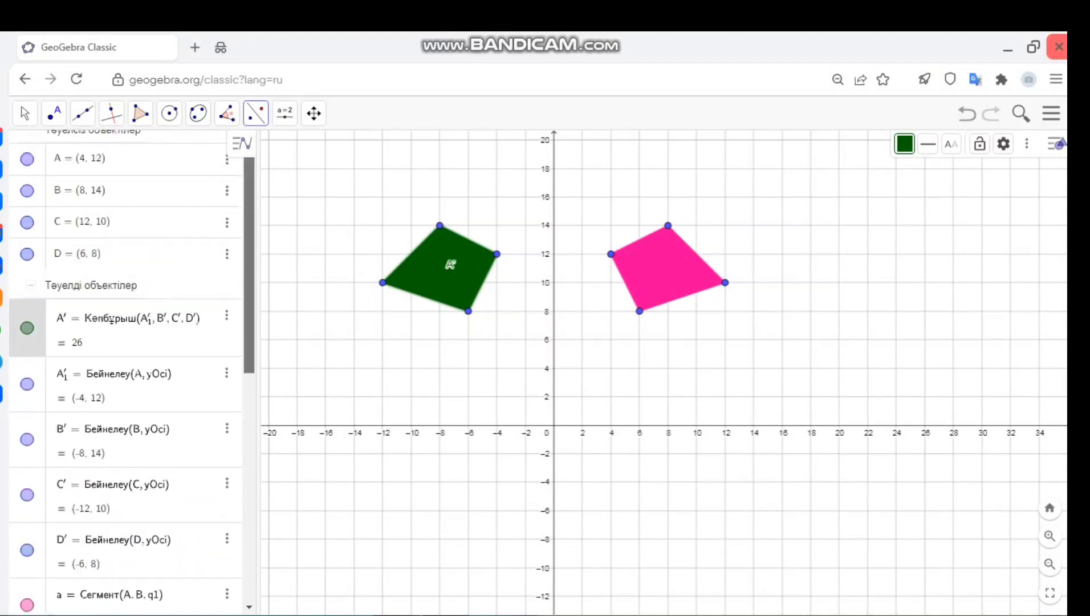
pyautogui.scroll(-9, 126, 371)
pyautogui.scroll(-2, 113, 572)
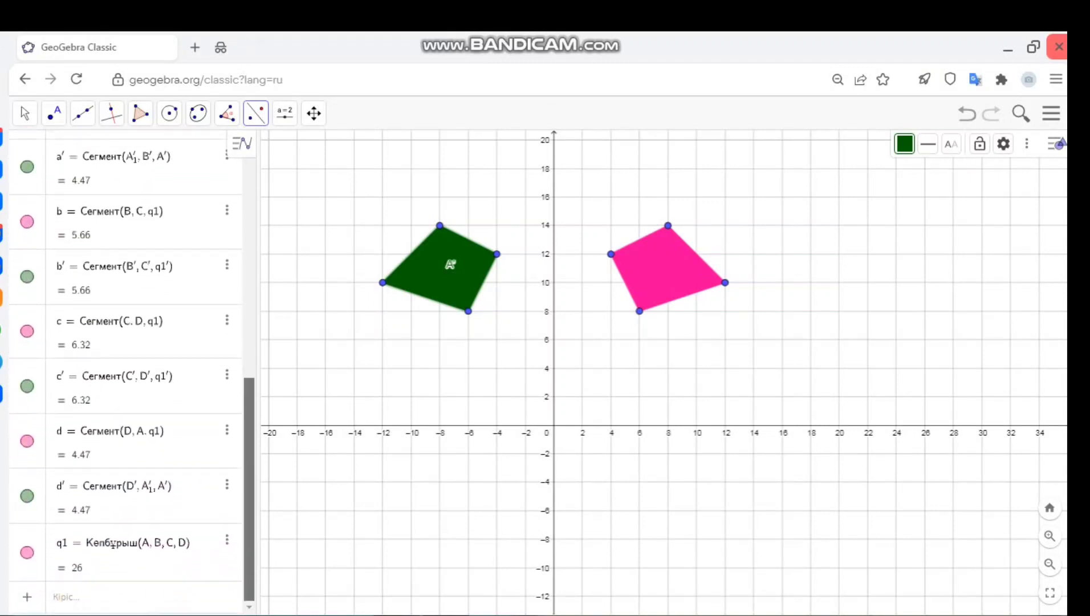
pyautogui.scroll(-1, 125, 370)
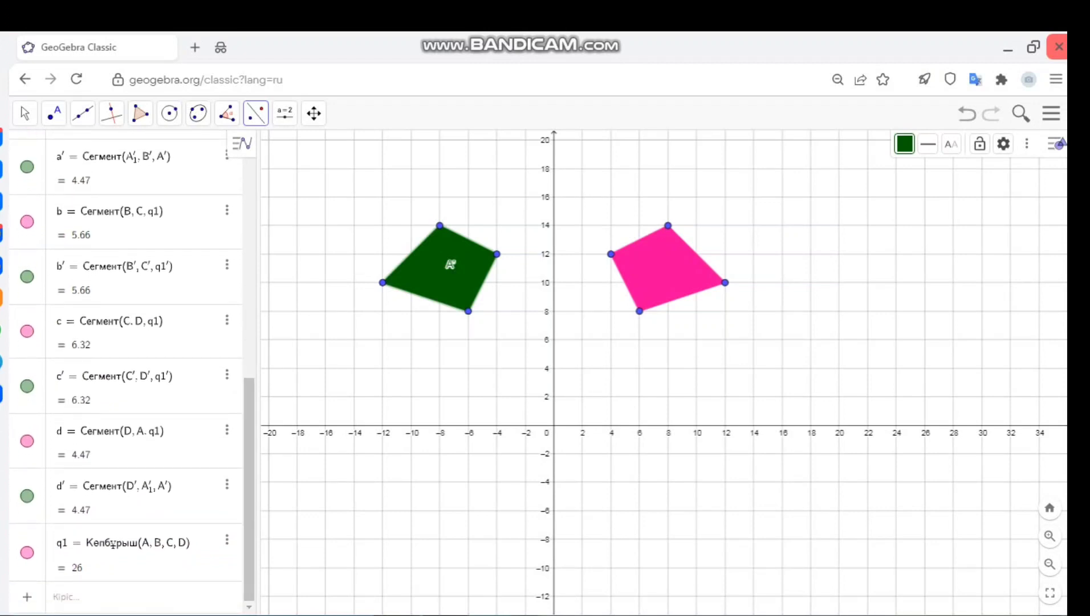
pyautogui.click(113, 544)
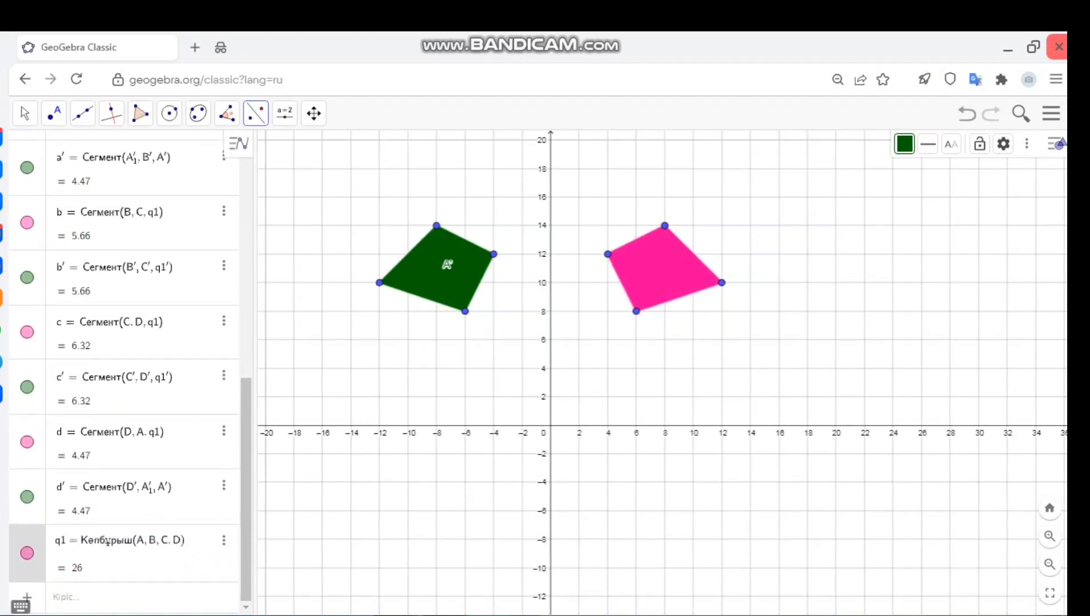
pyautogui.rightClick(108, 541)
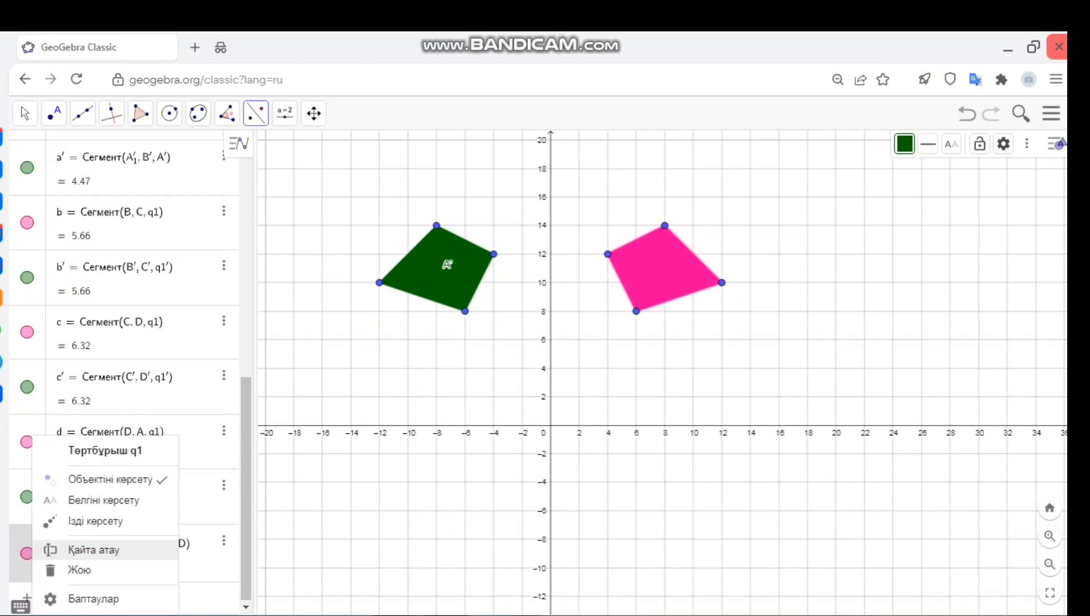
pyautogui.click(112, 547)
pyautogui.press('BackSpace')
pyautogui.press('BackSpace')
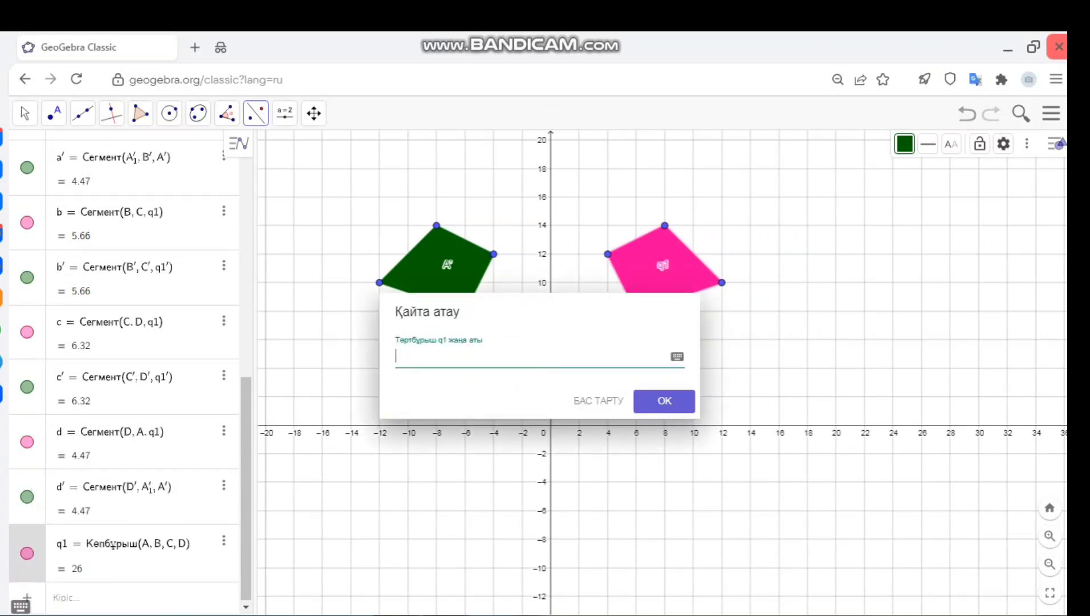
pyautogui.write('A')
pyautogui.press('Return')
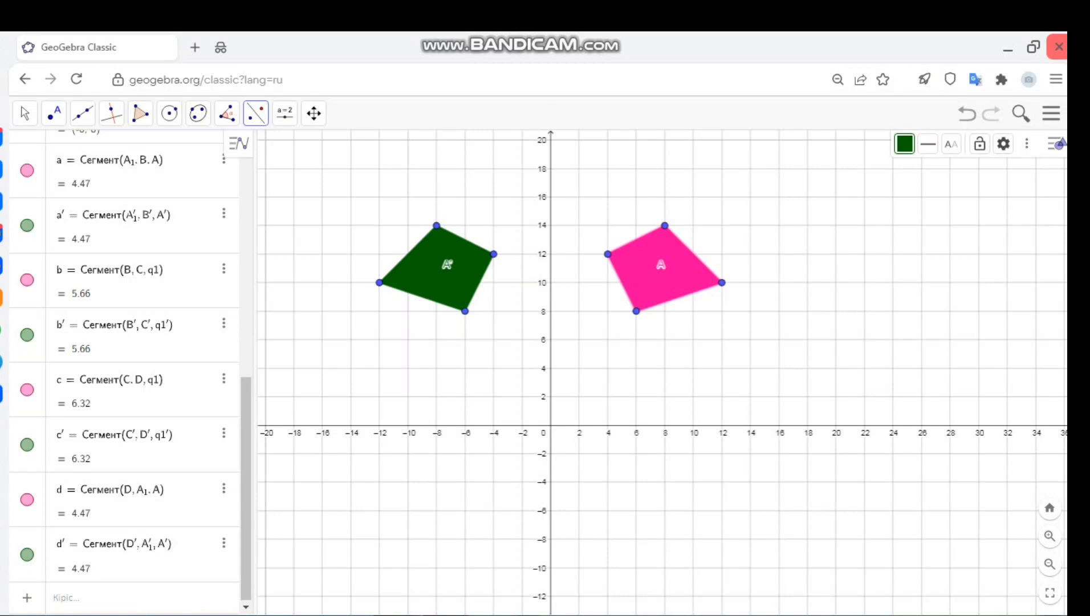
# Place two free points on the grid below the quadrilaterals, at (2, 4) and (10, -2)
pyautogui.click(256, 113)
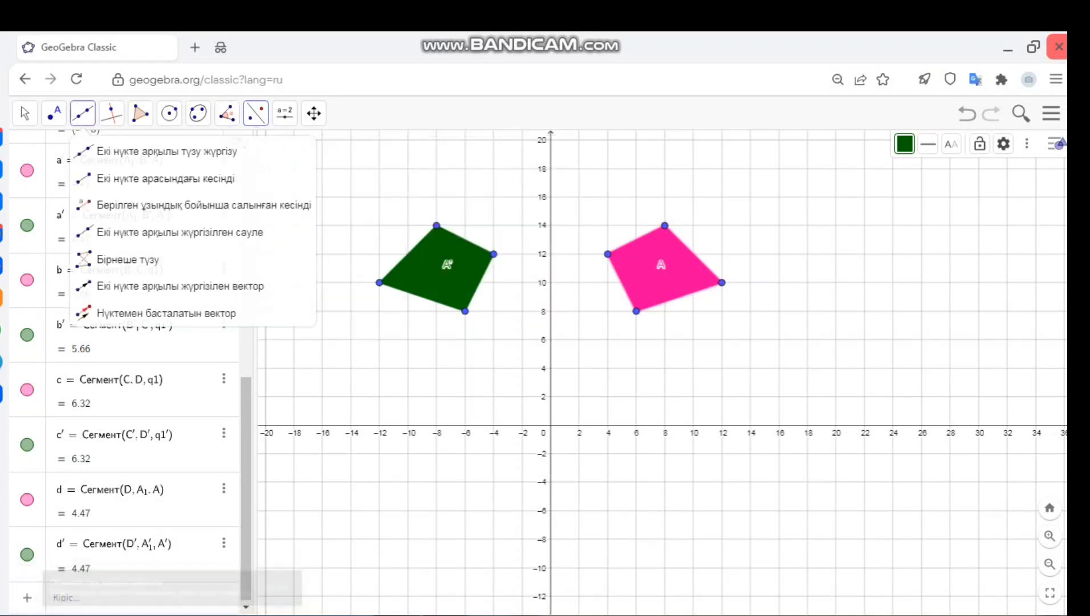
pyautogui.moveTo(53, 113)
pyautogui.click(95, 151)
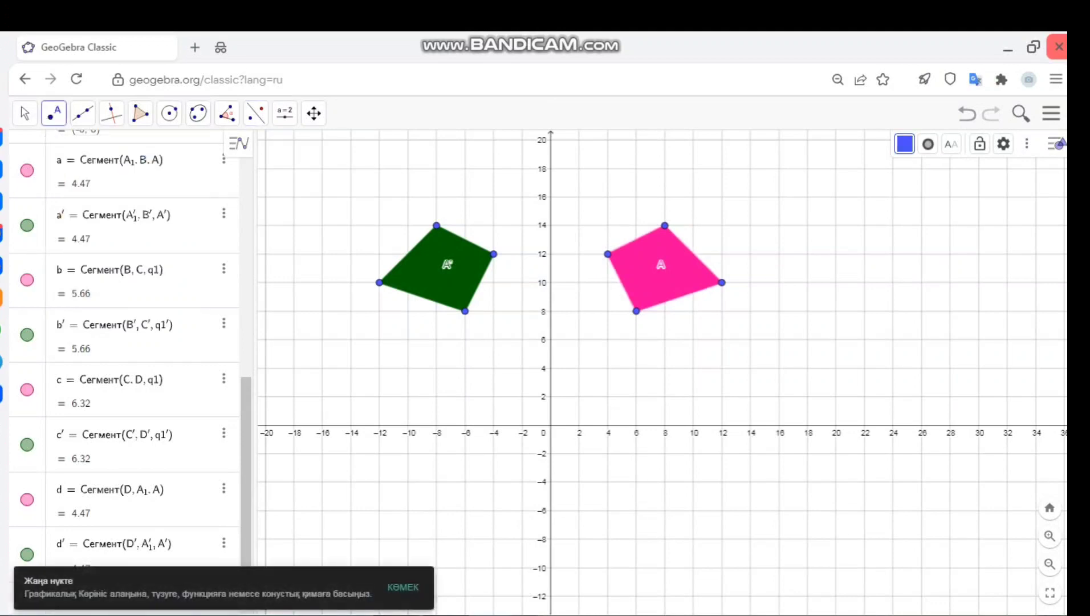
pyautogui.click(578, 368)
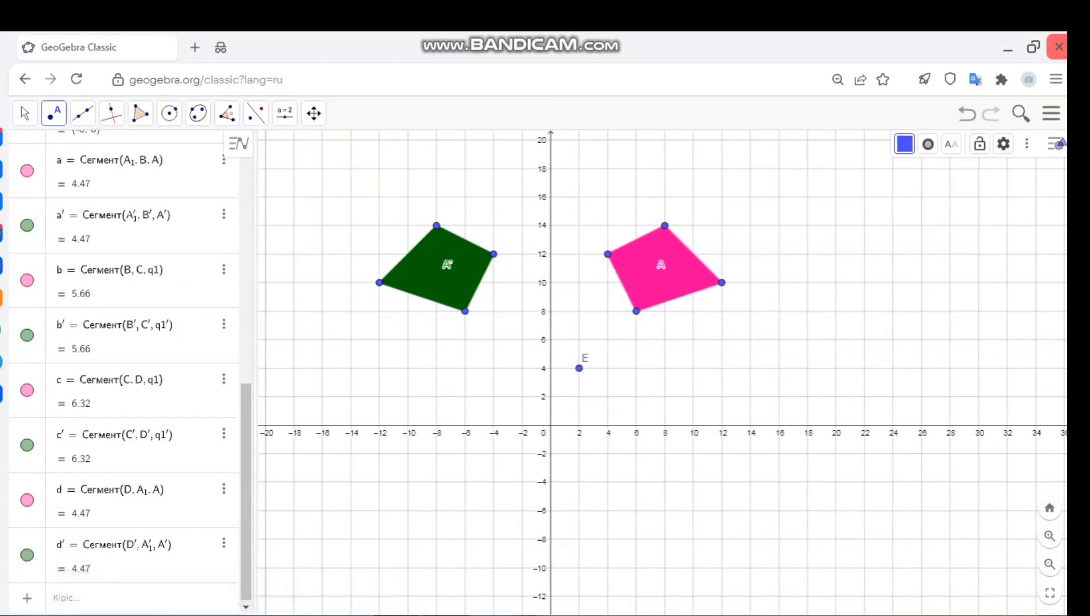
pyautogui.click(693, 453)
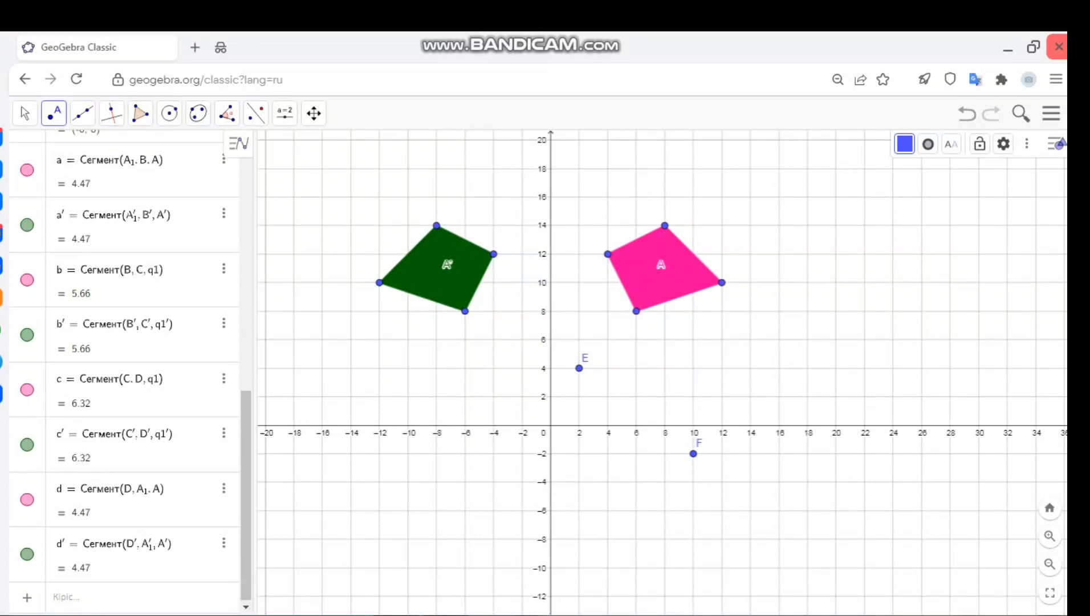
# Draw a straight line through the two points E and F
pyautogui.click(53, 113)
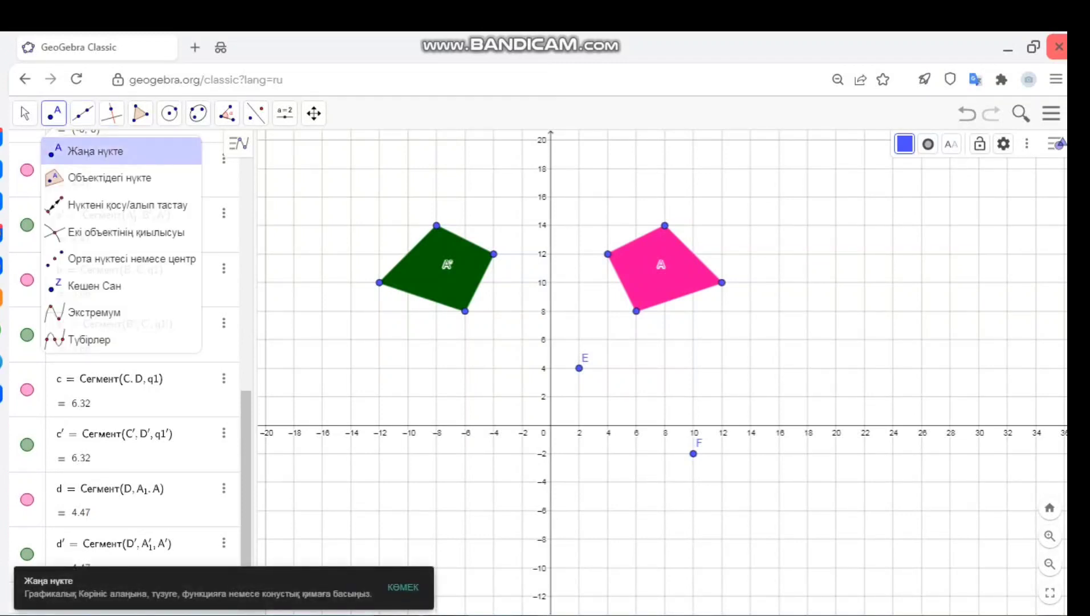
pyautogui.moveTo(82, 113)
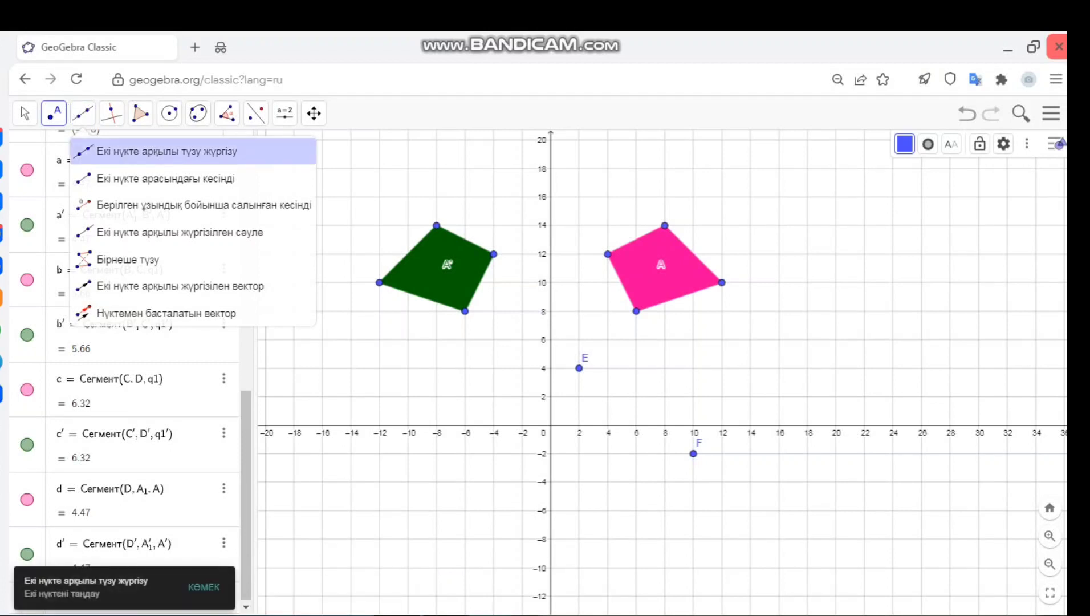
pyautogui.click(143, 151)
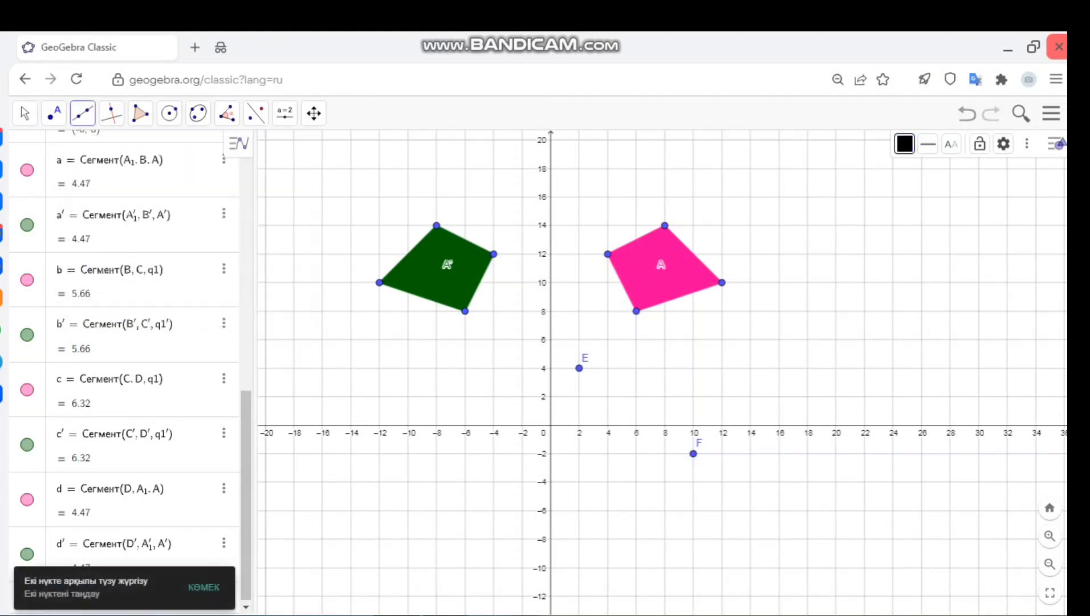
pyautogui.click(579, 368)
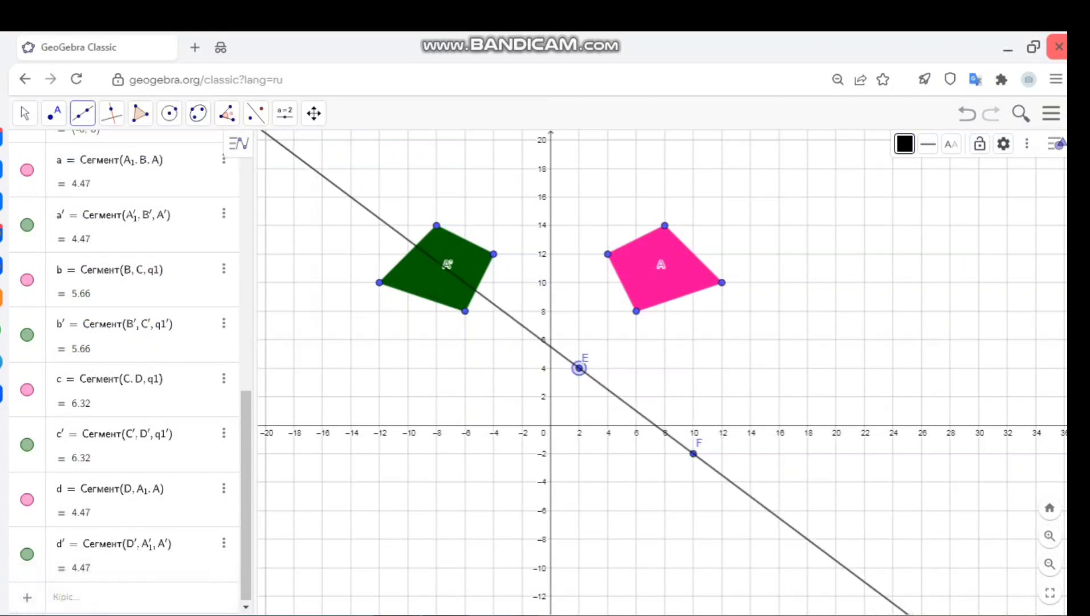
pyautogui.click(579, 367)
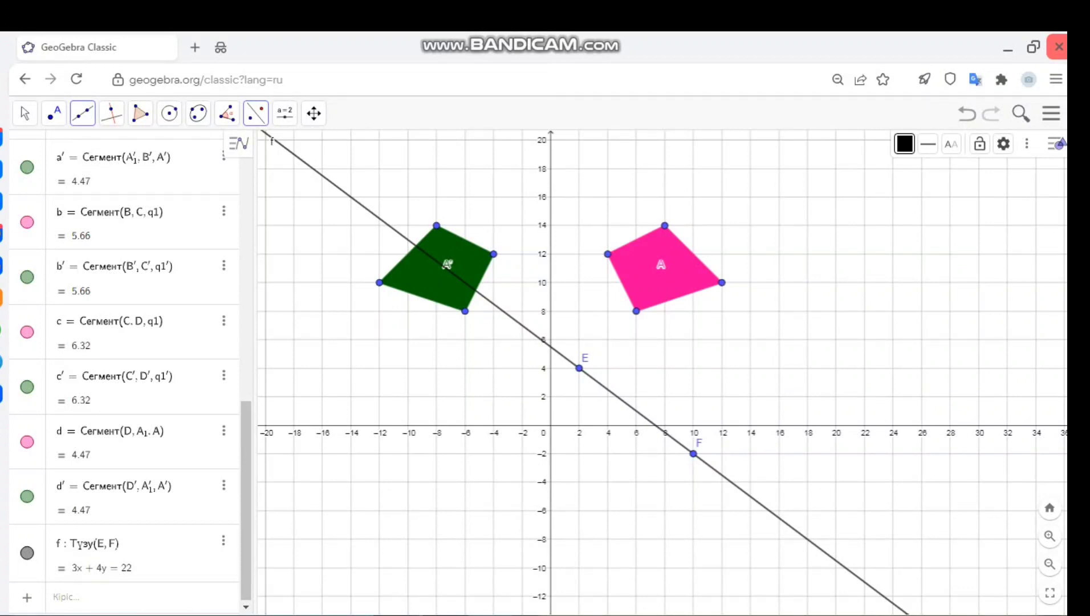
# Reflect the pink quadrilateral A across the slanted line through E and F and colour its mirror image blue
pyautogui.click(256, 113)
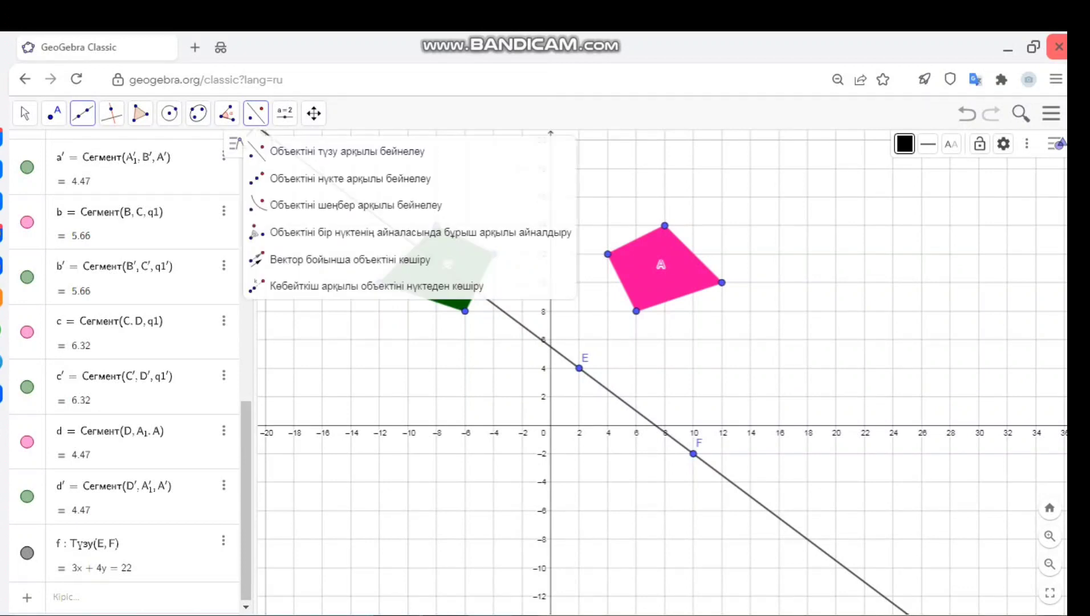
pyautogui.click(284, 113)
pyautogui.click(256, 113)
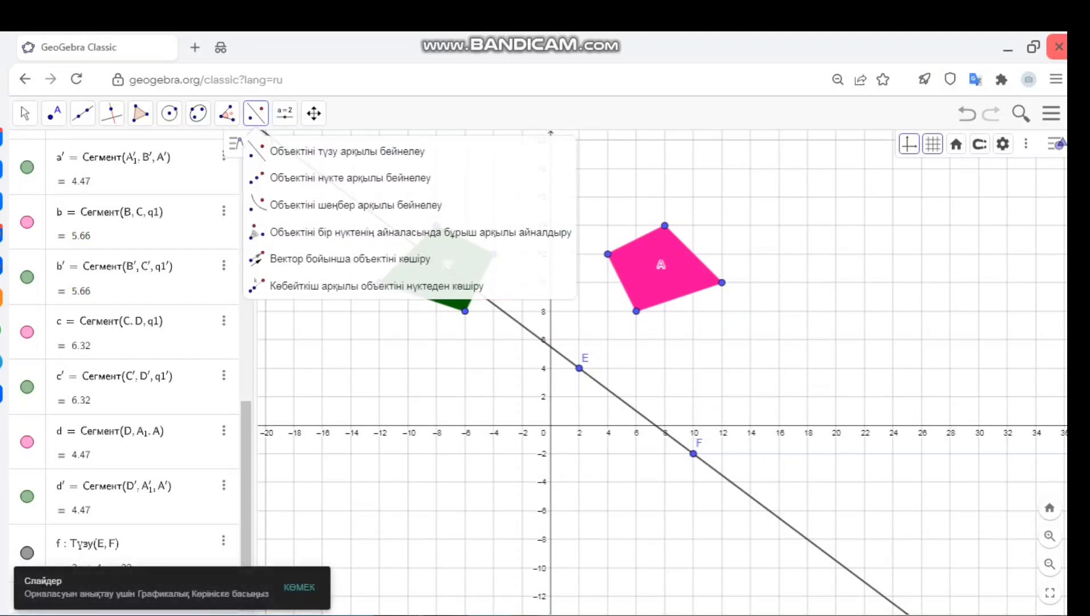
pyautogui.click(319, 150)
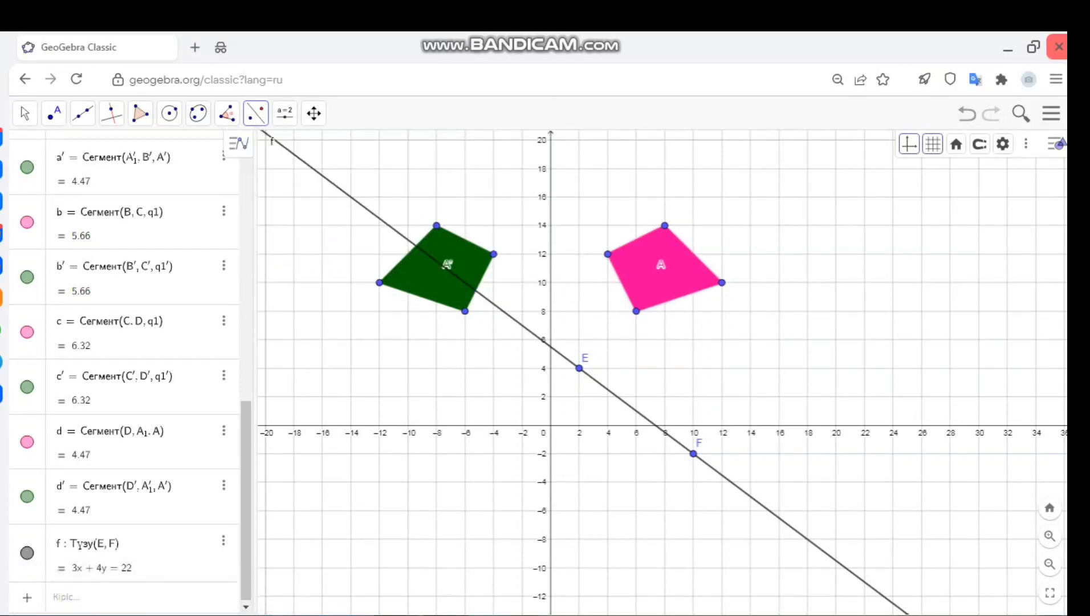
pyautogui.click(636, 410)
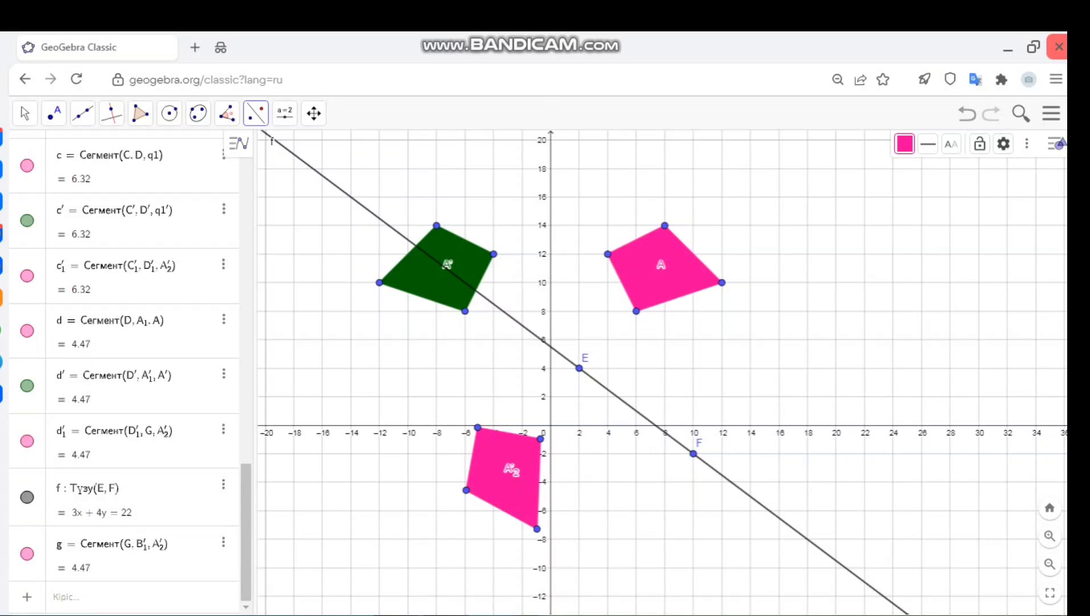
pyautogui.click(905, 144)
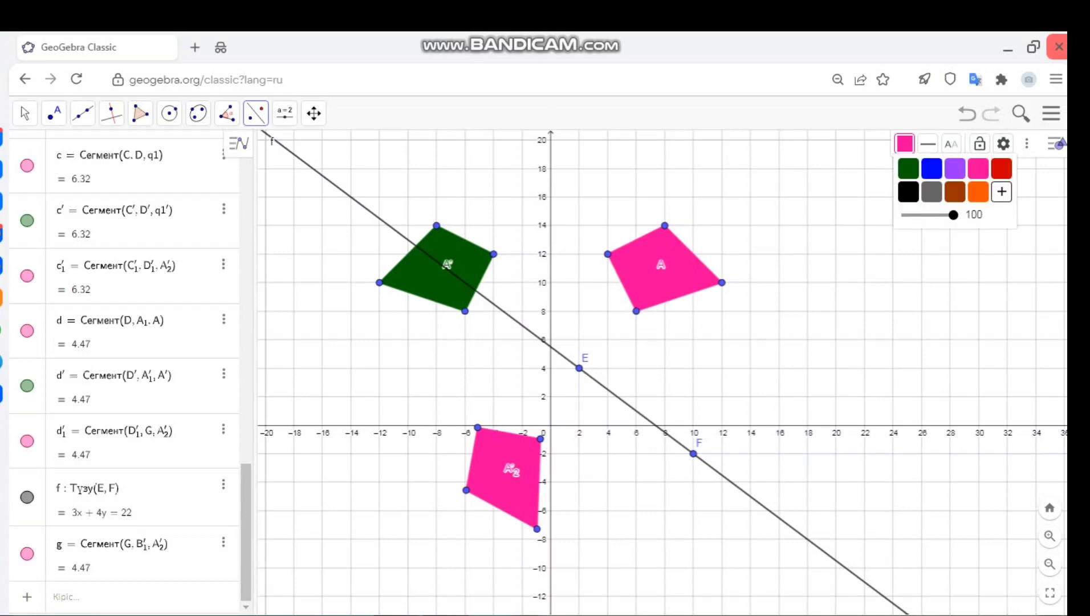
pyautogui.click(931, 168)
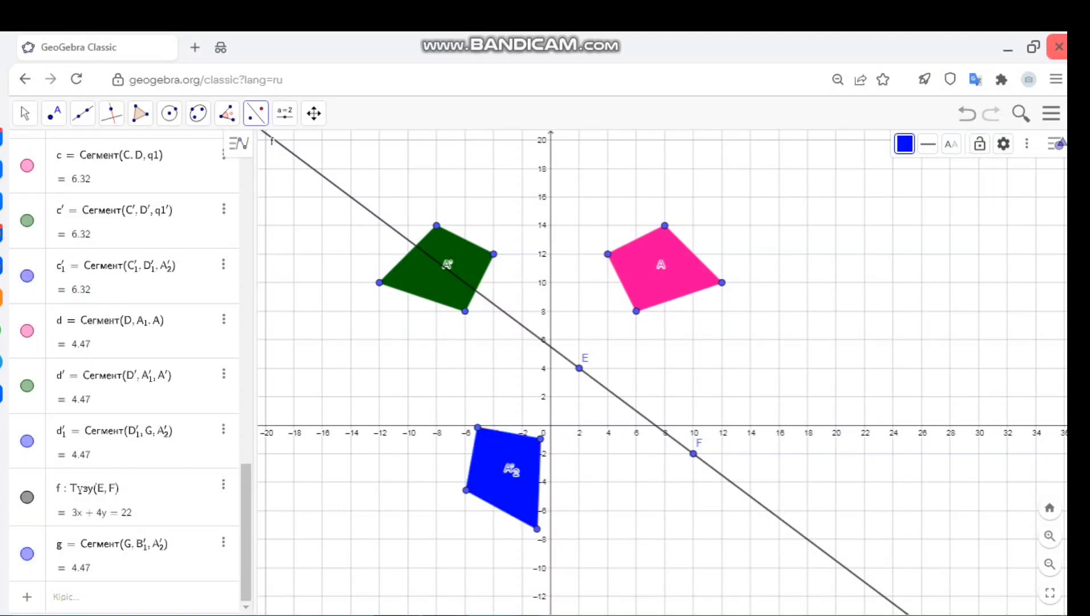